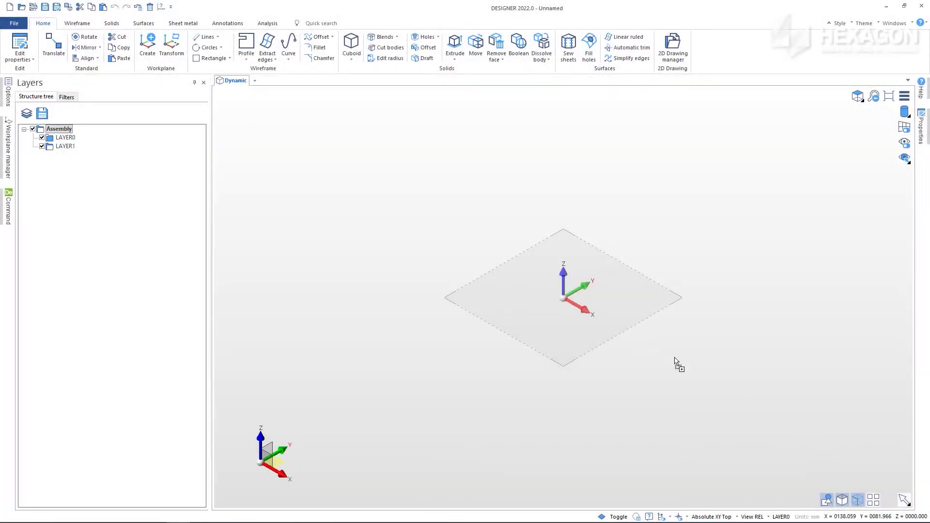
Load the Case Lid part and apply unfold properties with automatic primary face, Default steel and a K-factor of 0.447
drag(674, 356, 674, 356)
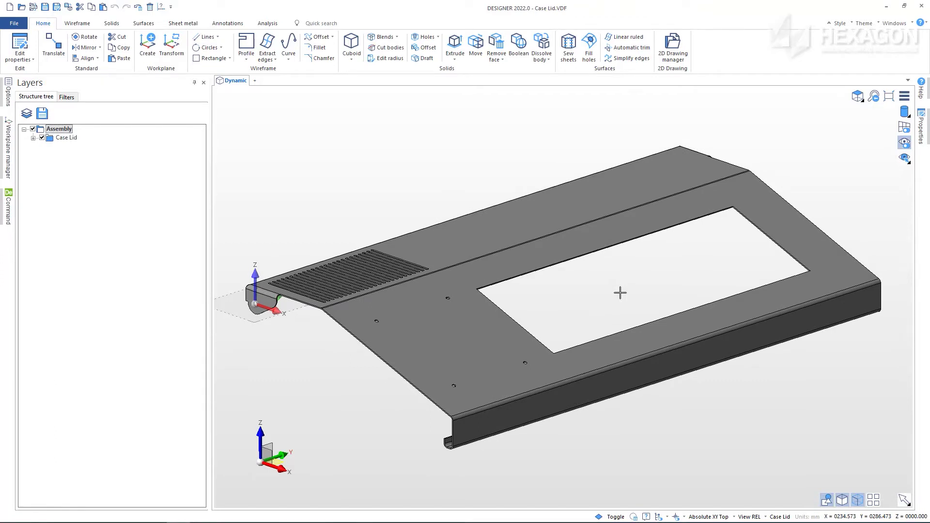
click(181, 25)
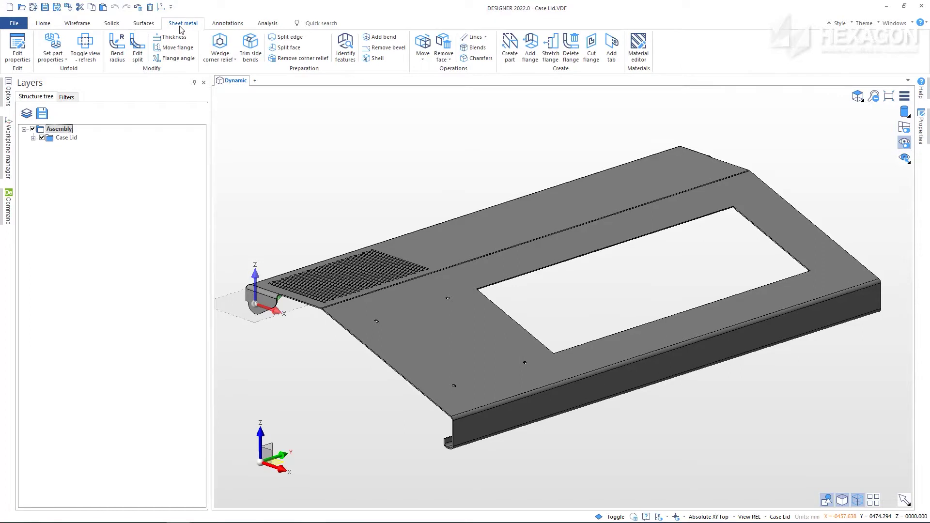
click(60, 50)
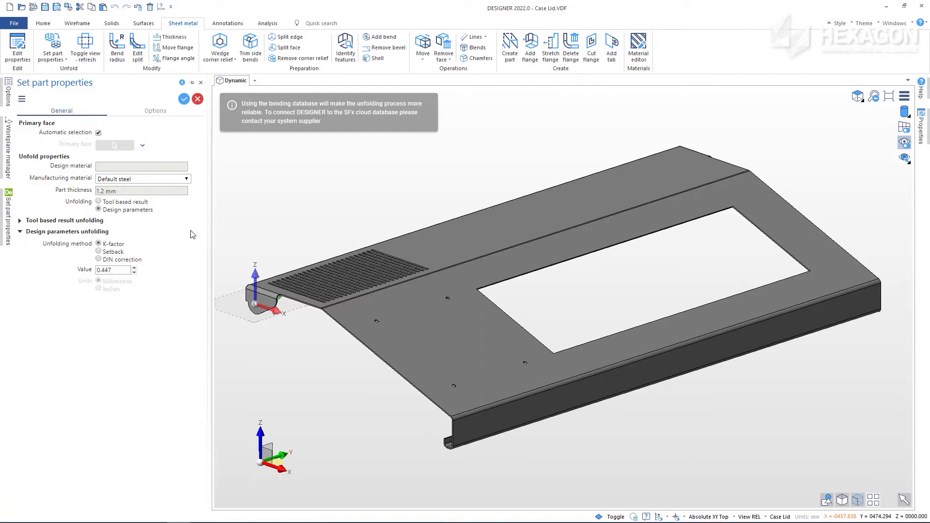
right_click(250, 195)
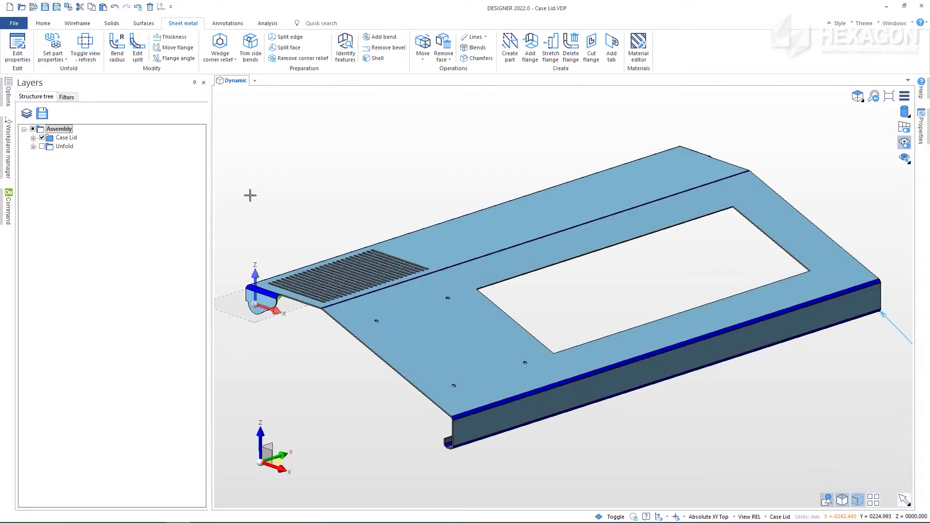
Show the case lid's unfolded view, inspect the flat pattern, and return to the folded view
click(88, 43)
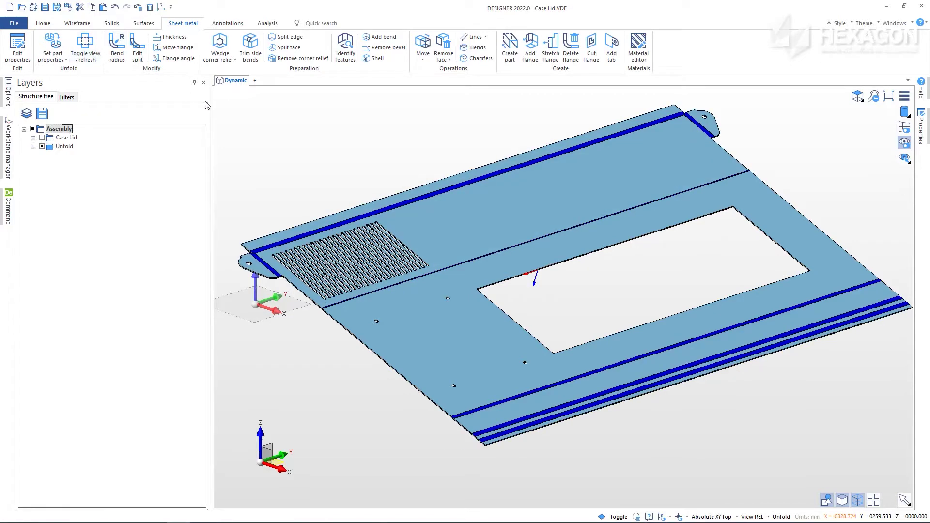
middle_drag(313, 142, 313, 142)
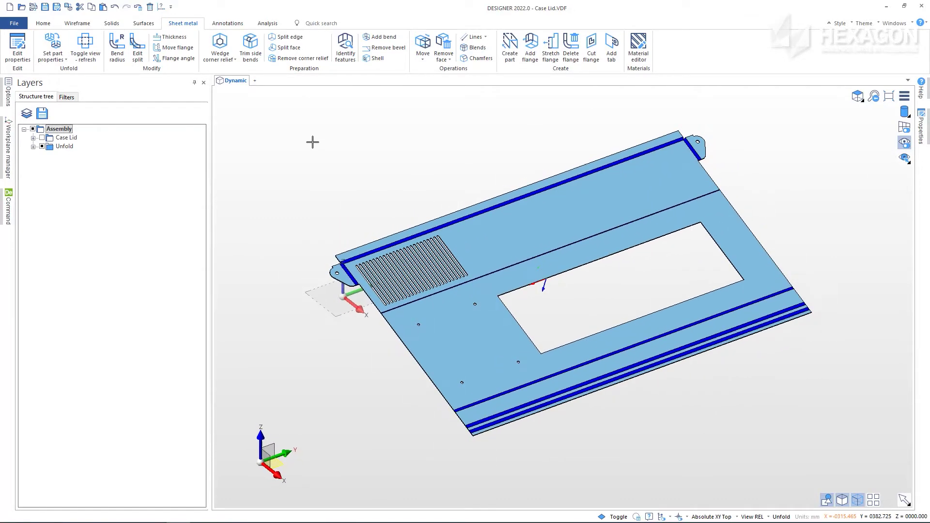
click(88, 51)
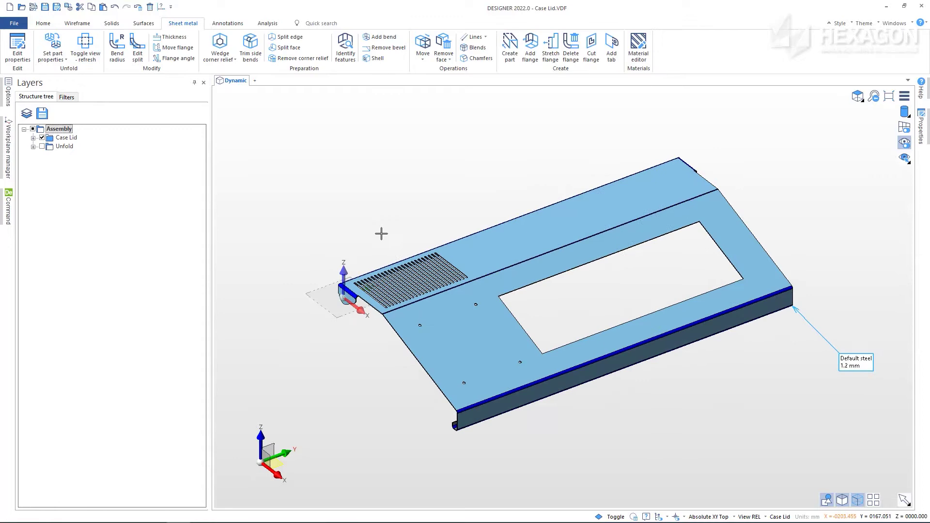
Offset the end lug's tangent outline faces outward by about 3.05 mm using Offset/Reblend, with Move concentric faces disabled
scroll(557, 332, up, 6)
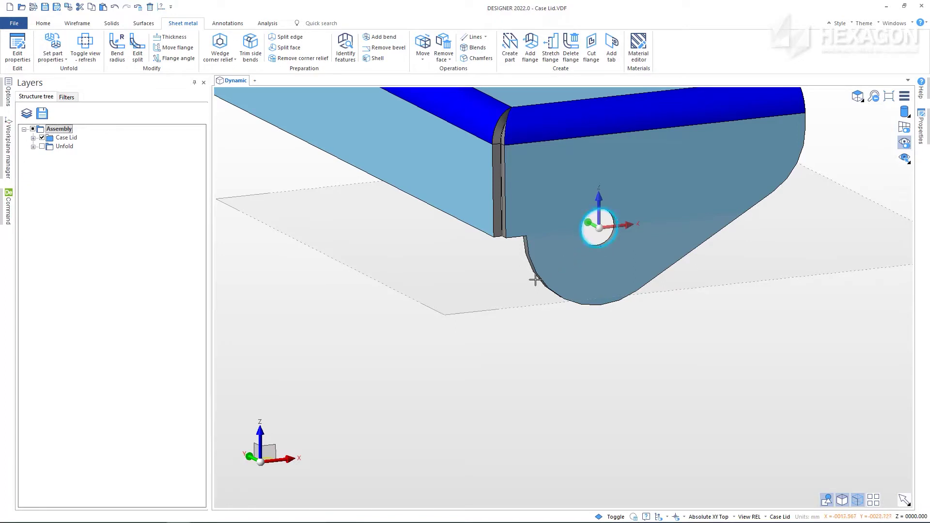
click(421, 45)
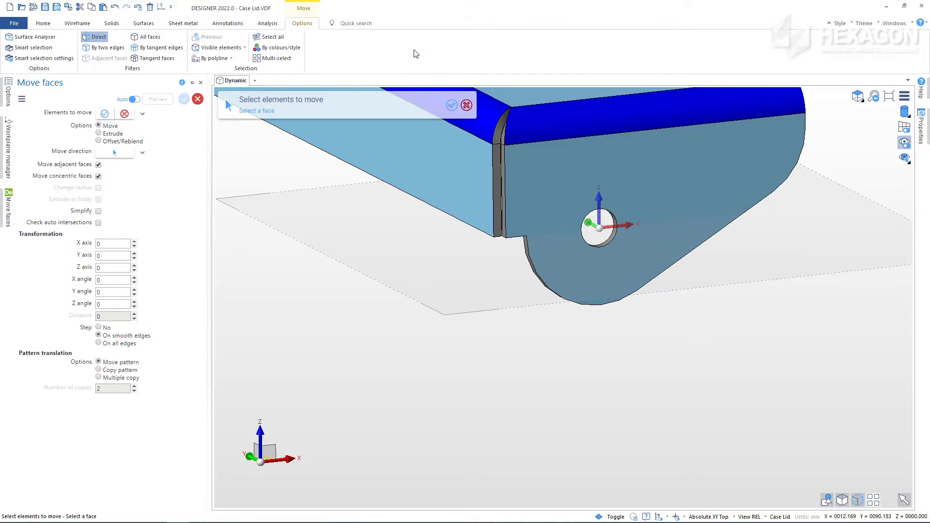
click(162, 58)
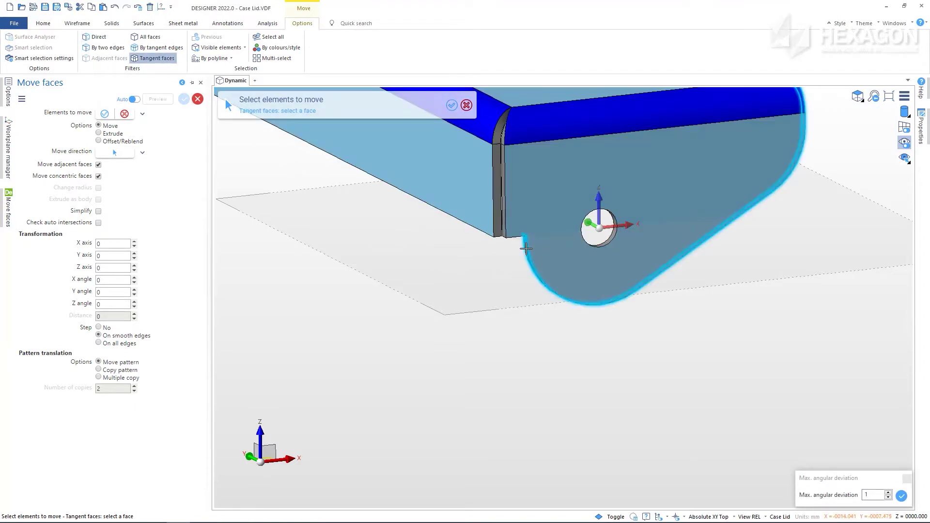
click(526, 248)
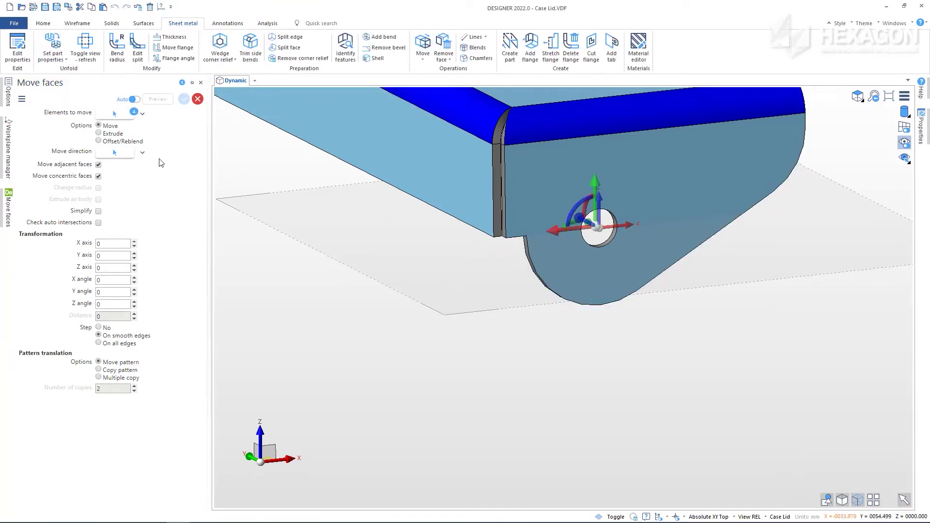
click(99, 141)
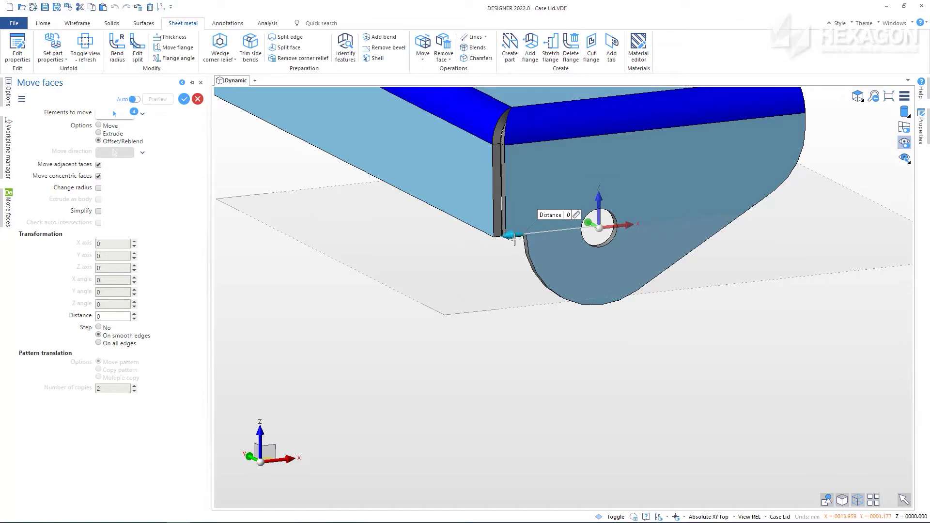
drag(514, 238, 506, 238)
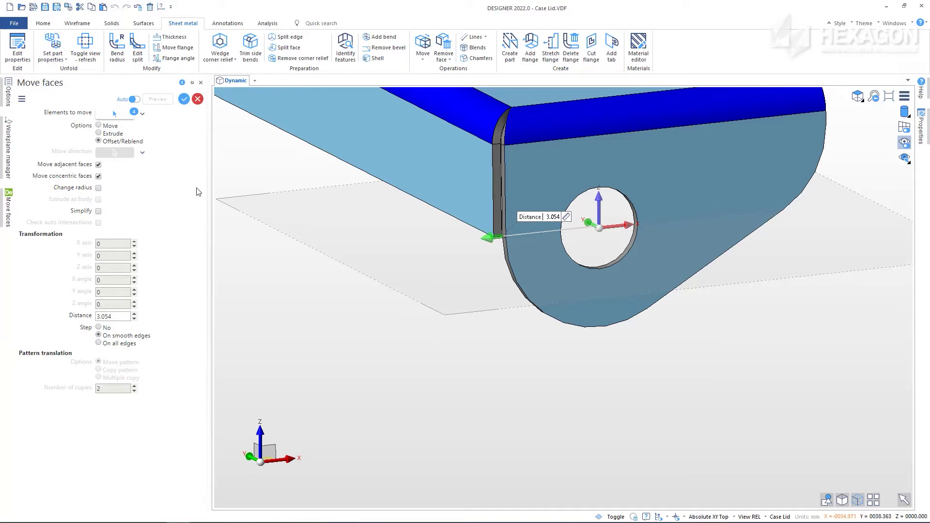
click(99, 176)
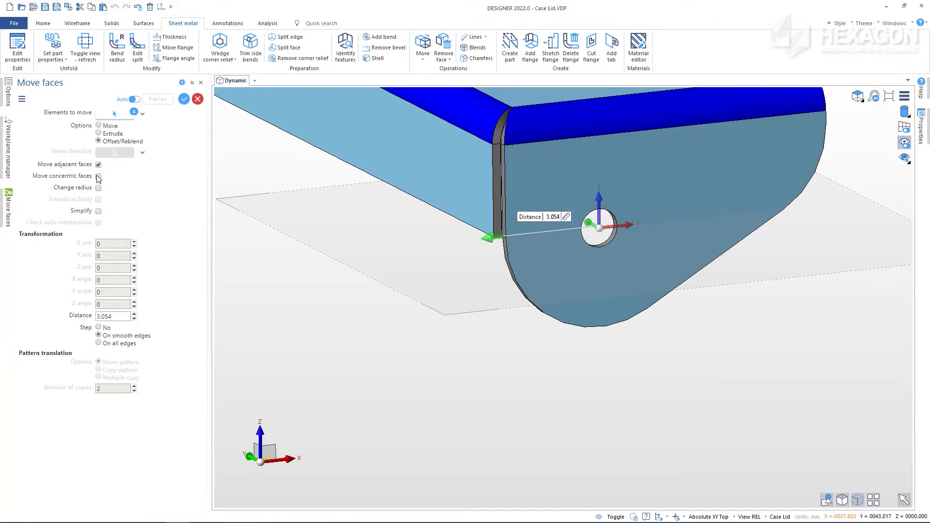
right_click(478, 296)
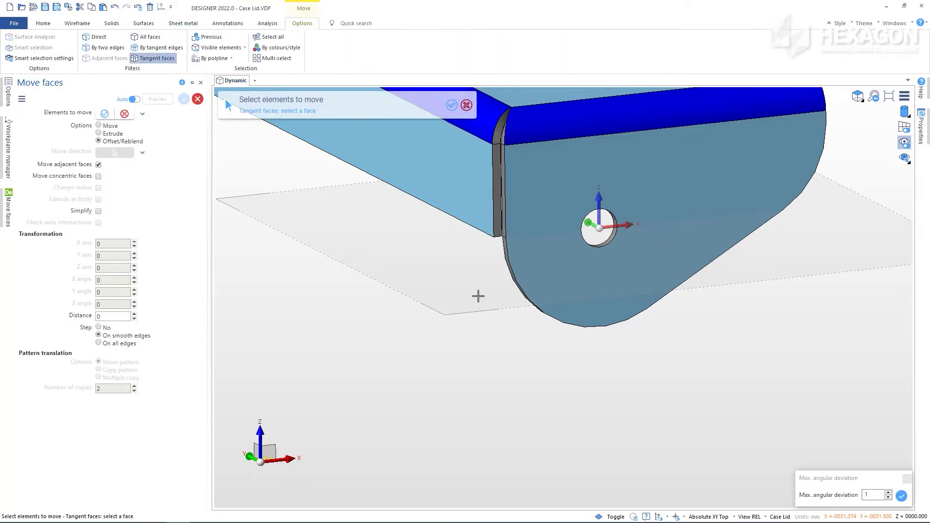
key(Escape)
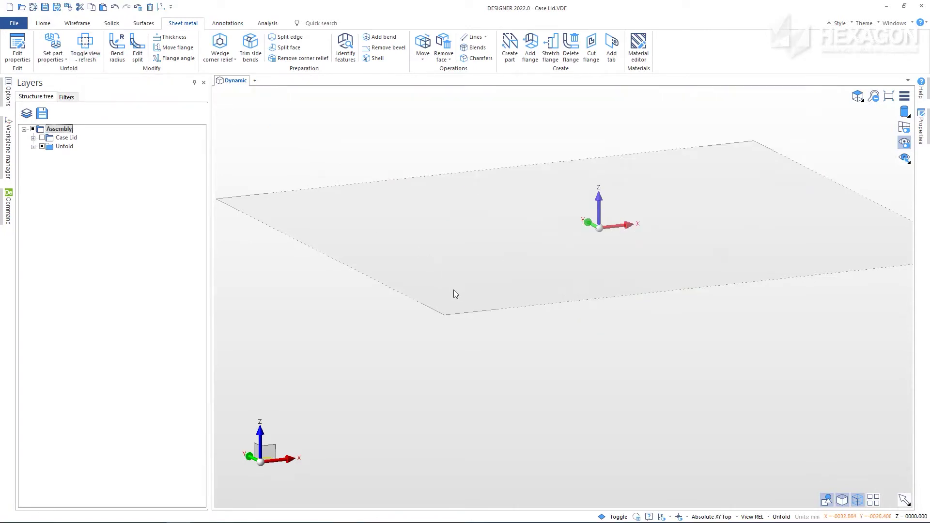
Examine the enlarged lug in the unfolded view and return to the folded case lid
scroll(464, 325, down, 12)
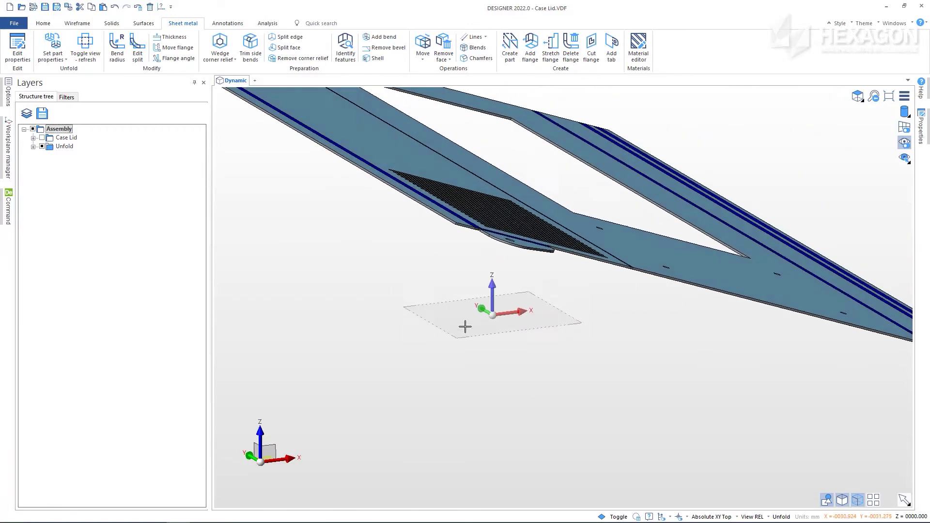
middle_drag(542, 345, 556, 326)
scroll(555, 326, up, 3)
scroll(555, 327, up, 5)
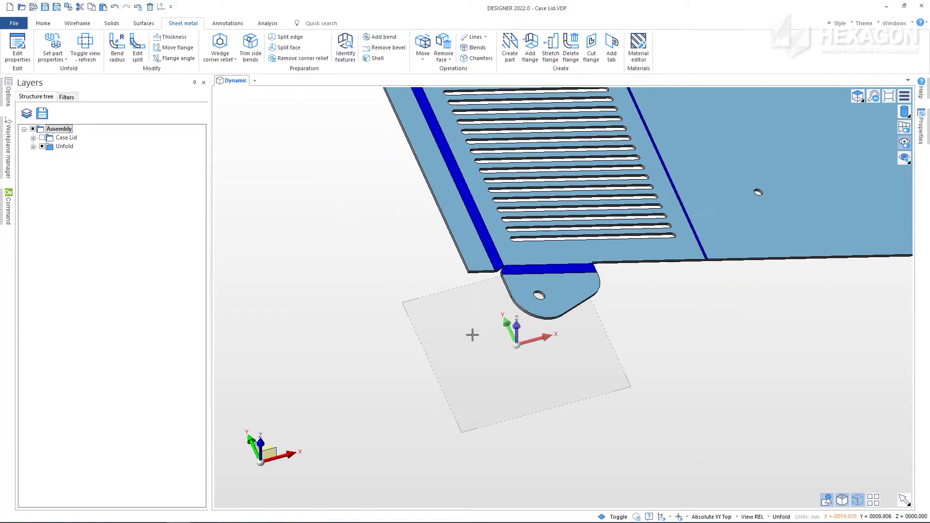
middle_drag(468, 333, 464, 332)
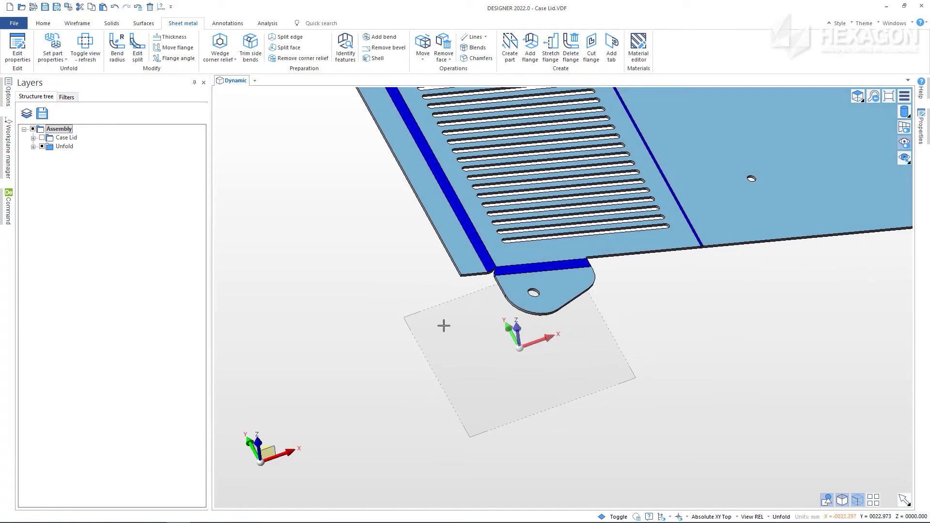
click(89, 47)
Stretch the lower edge of the long flange beside the lug down to the lug's lowest point, about 13.87 mm
middle_drag(307, 255, 457, 336)
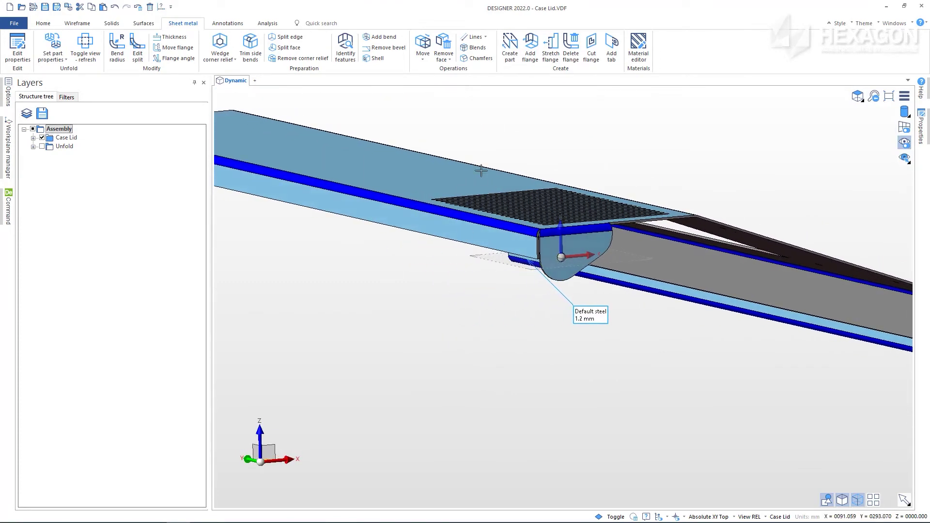
click(551, 54)
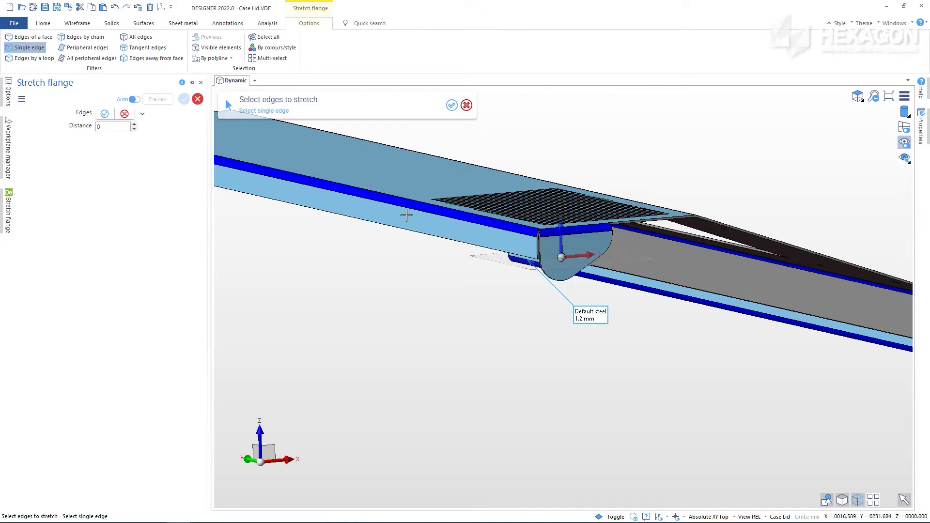
click(392, 224)
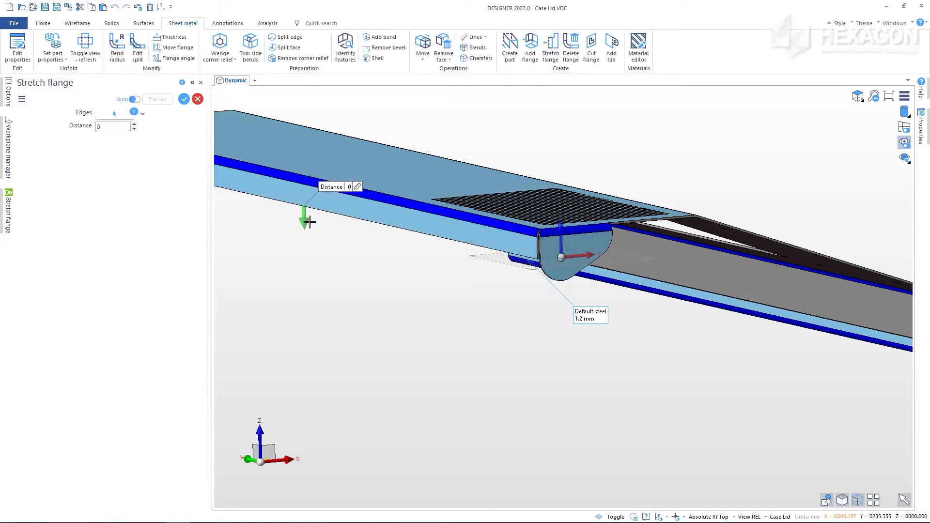
drag(309, 222, 560, 281)
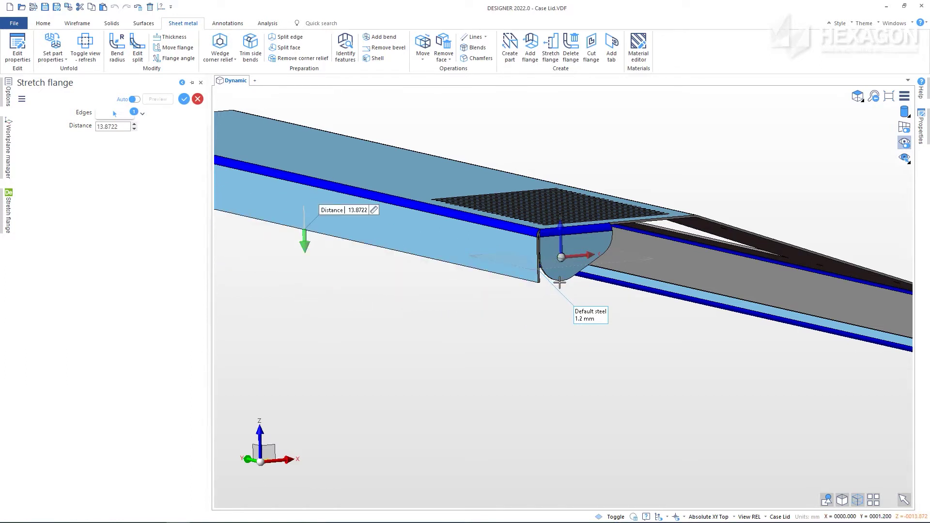
right_click(546, 312)
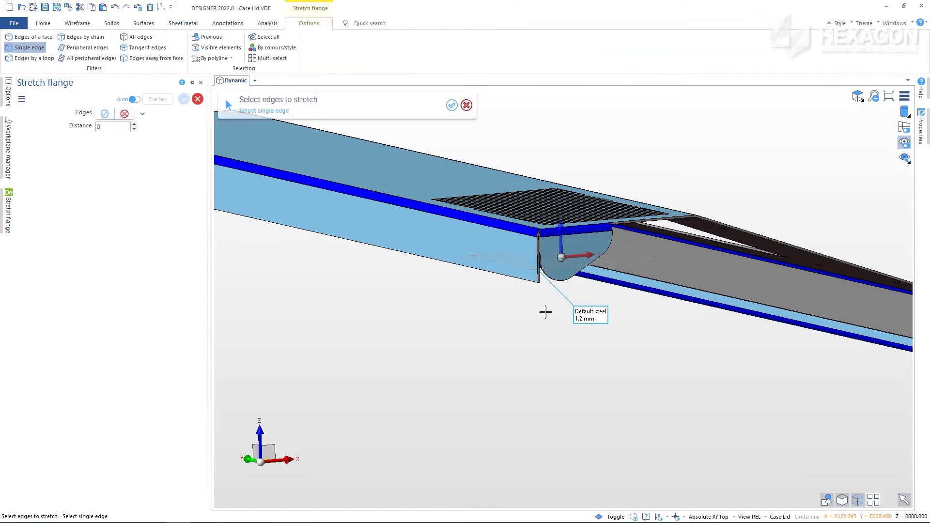
right_click(546, 312)
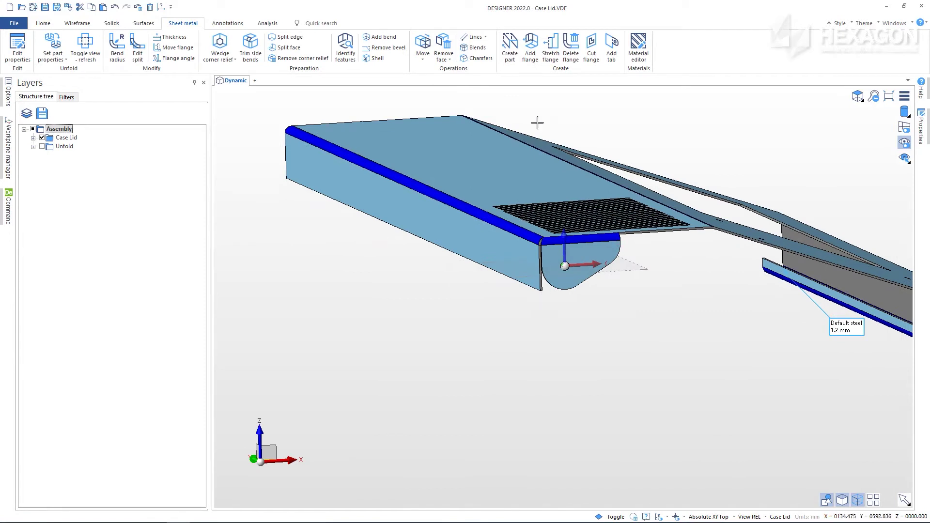
Set up a 20 mm, 90° full-bend-outside flange on the stretched flange's lower edge, reversed to point inward under the lug
click(531, 48)
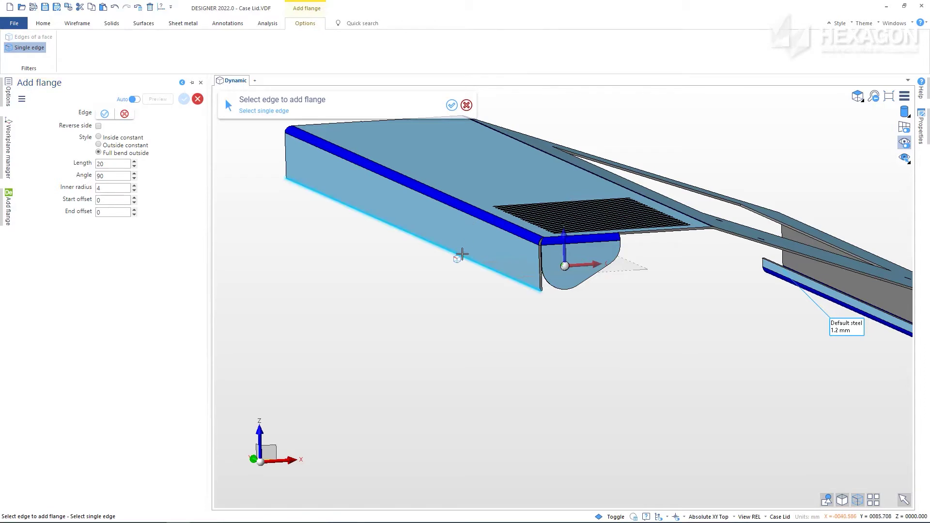
click(461, 255)
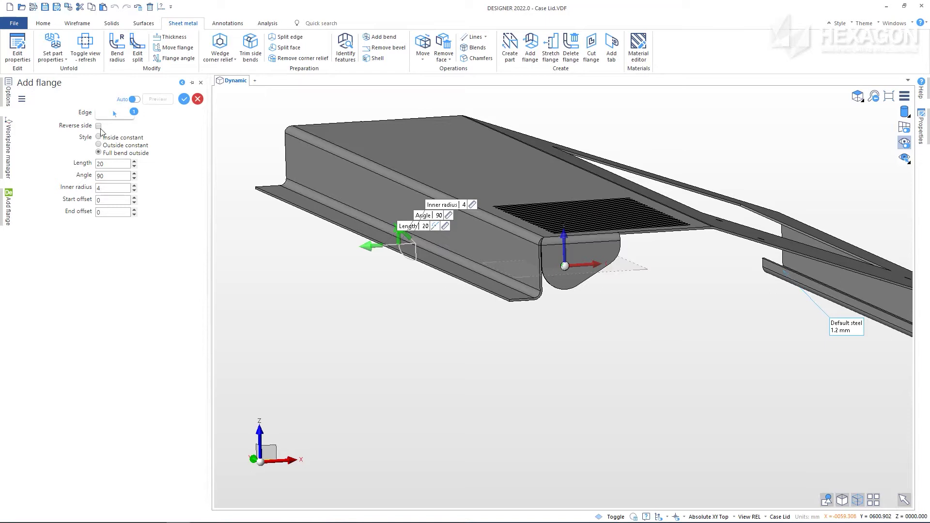
click(98, 127)
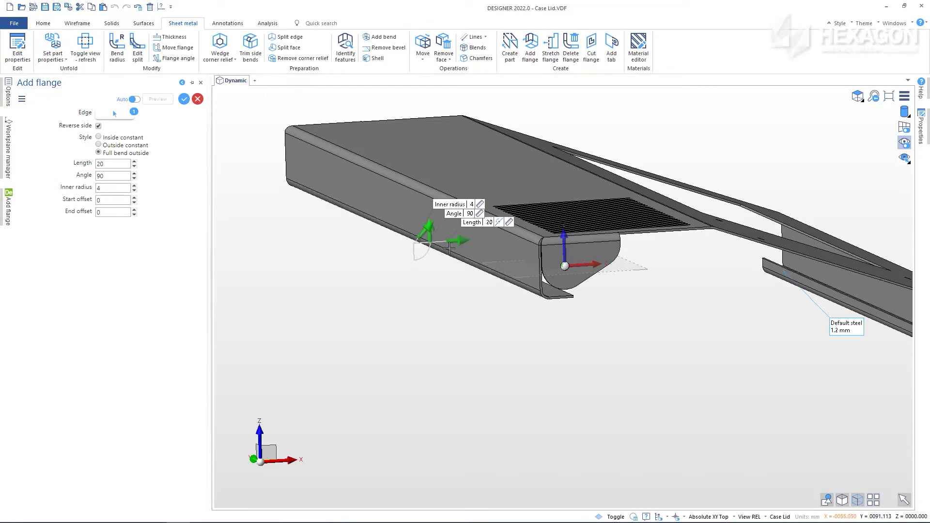
Set the new flange's inner radius to 3 mm by picking the bend arc on the lid's opposite flange
click(480, 205)
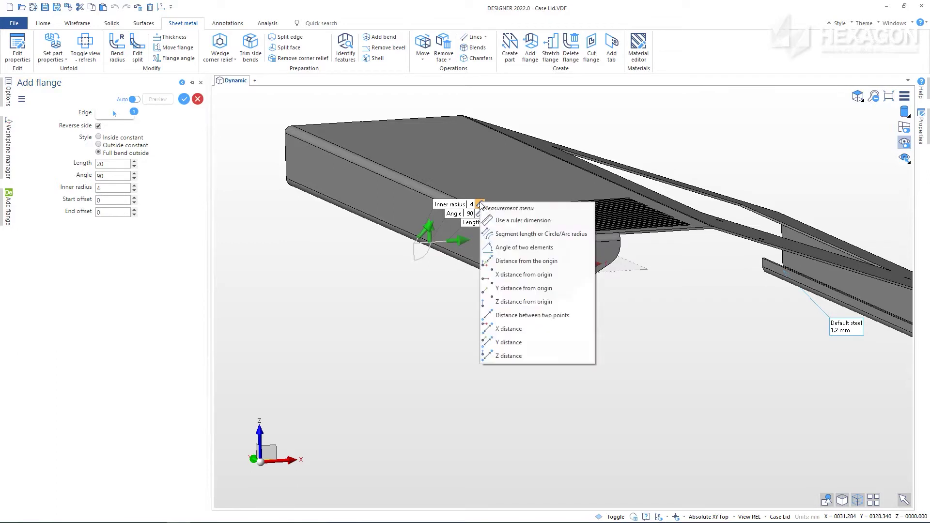
click(523, 234)
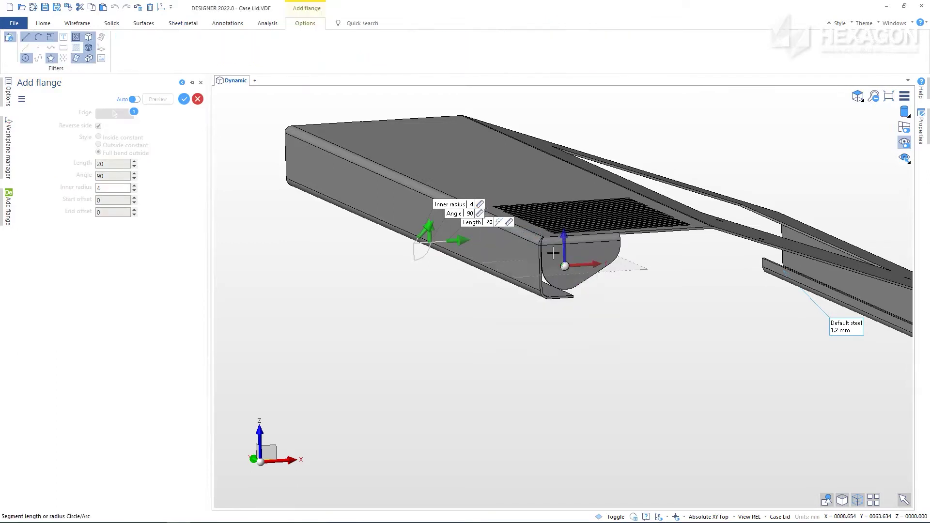
scroll(566, 325, down, 3)
scroll(764, 318, up, 5)
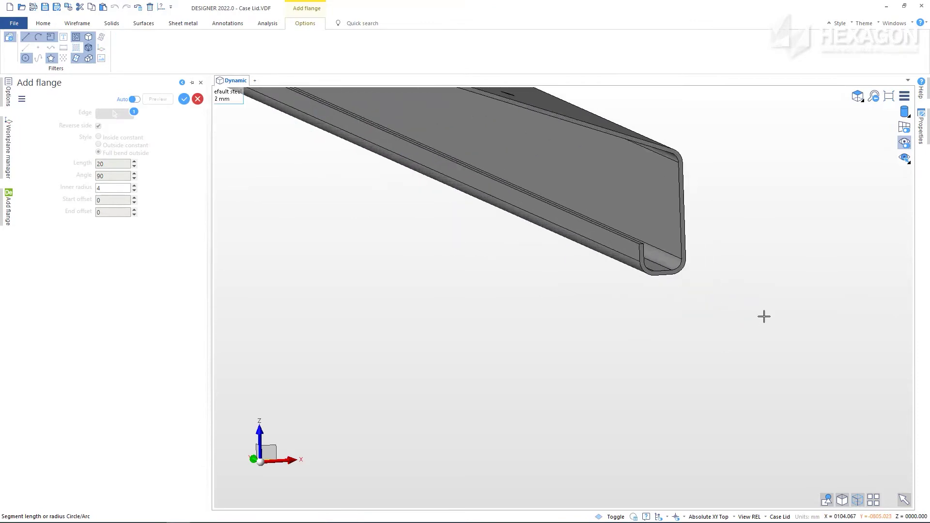
click(675, 268)
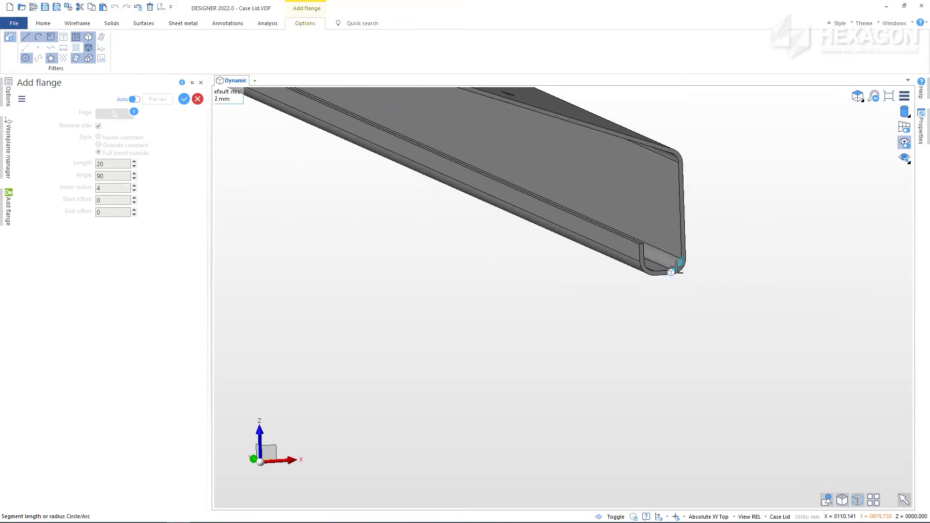
scroll(722, 300, down, 4)
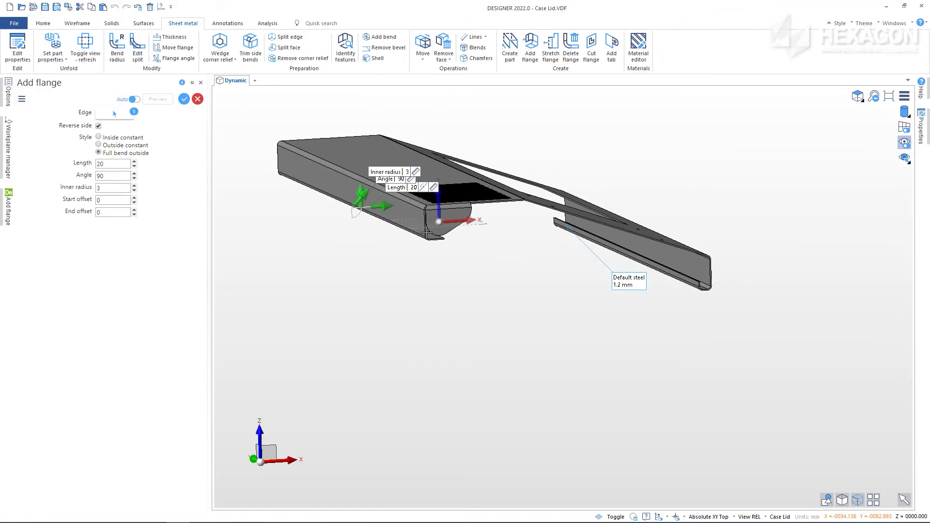
scroll(426, 232, up, 4)
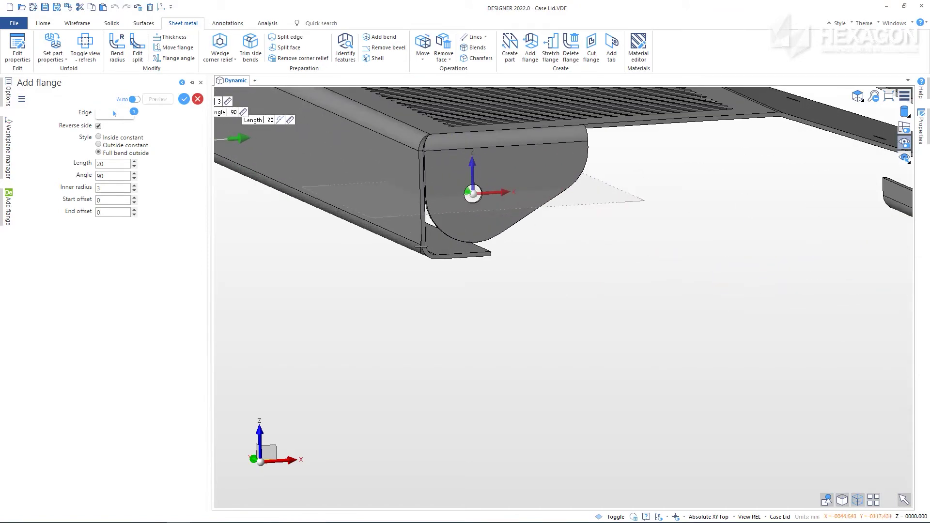
scroll(614, 244, down, 1)
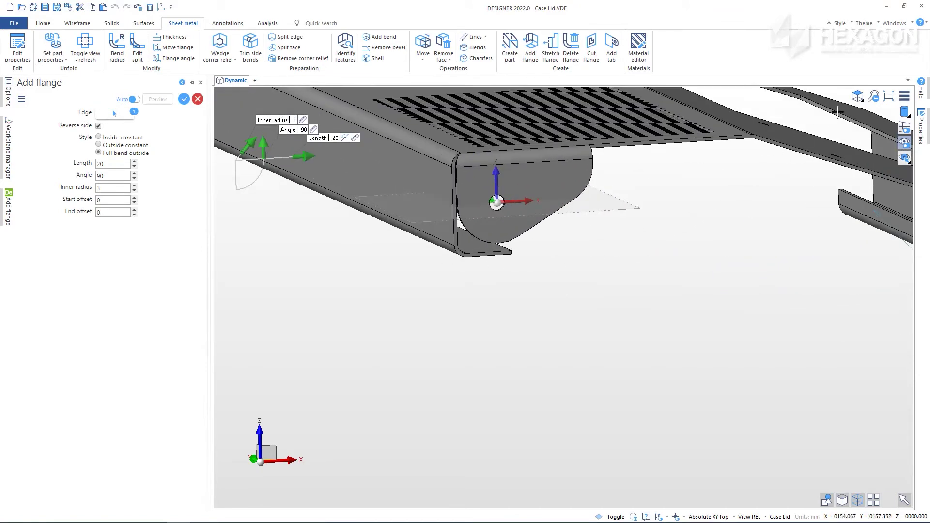
In the front view, adjust the new flange's length to reach the centre of the lug's hole, 15.143 mm
mouse_move(857, 98)
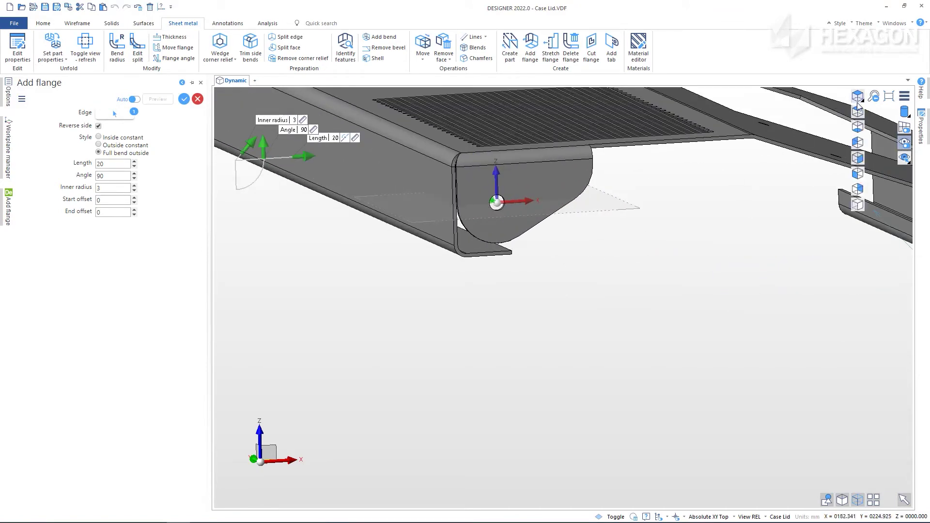
click(857, 174)
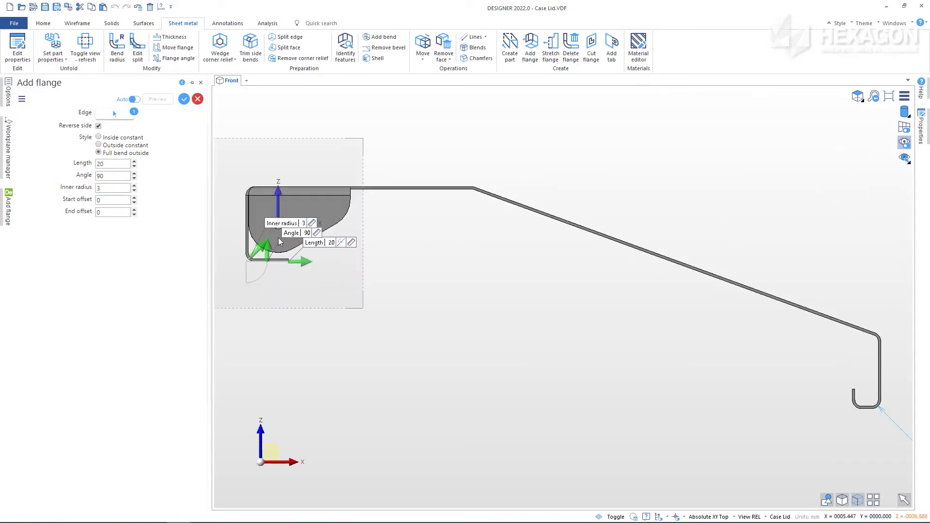
scroll(238, 236, up, 3)
scroll(238, 236, up, 2)
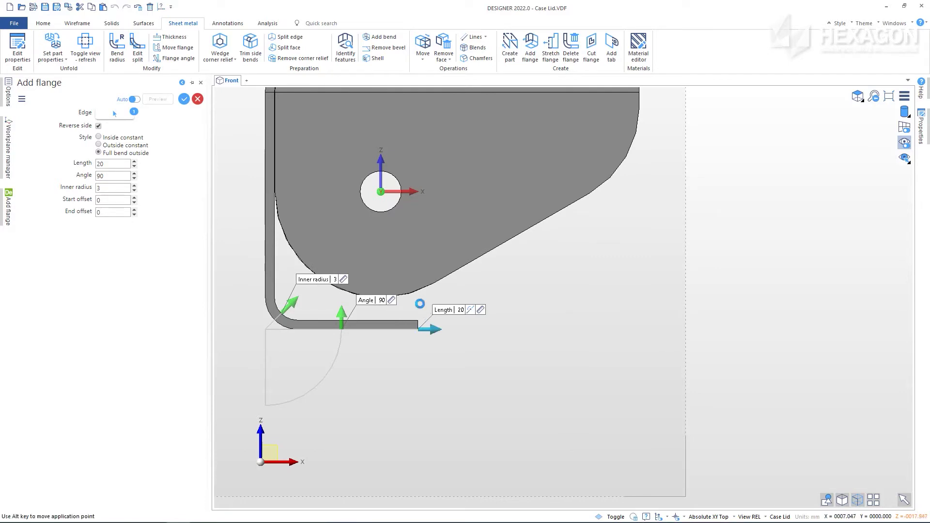
drag(430, 329, 376, 329)
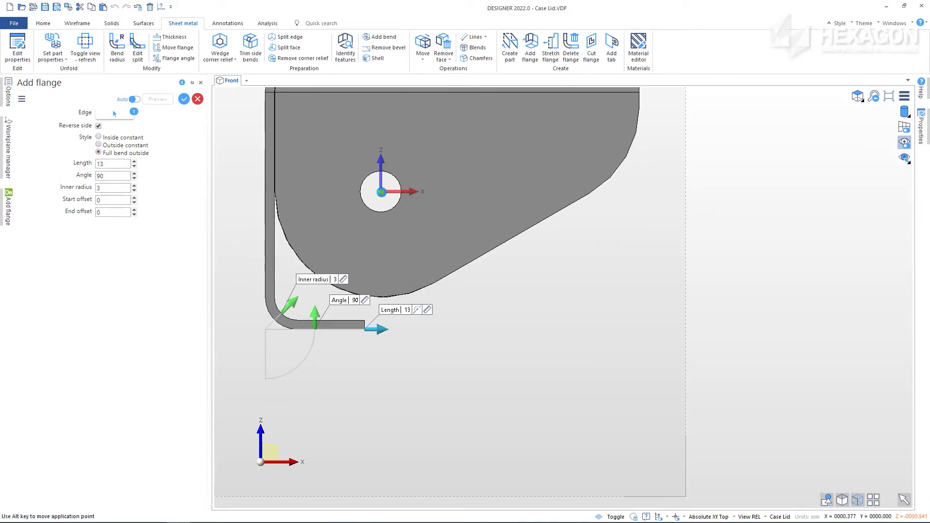
click(381, 192)
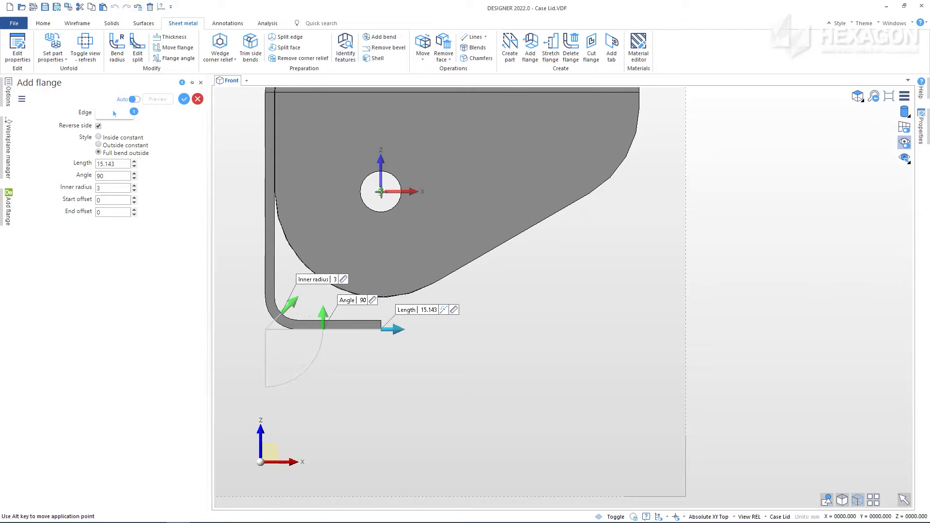
drag(381, 192, 381, 192)
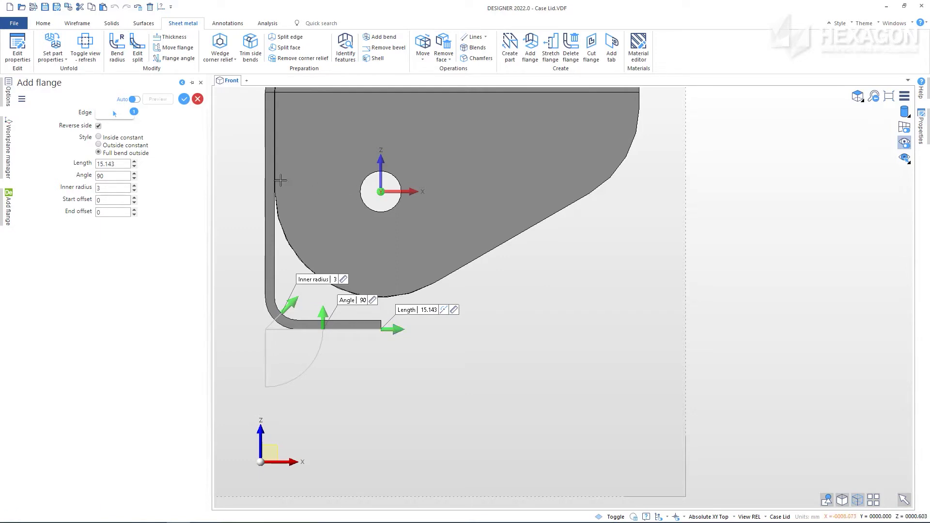
Change the new flange's style to inside constant and create the flange
click(99, 145)
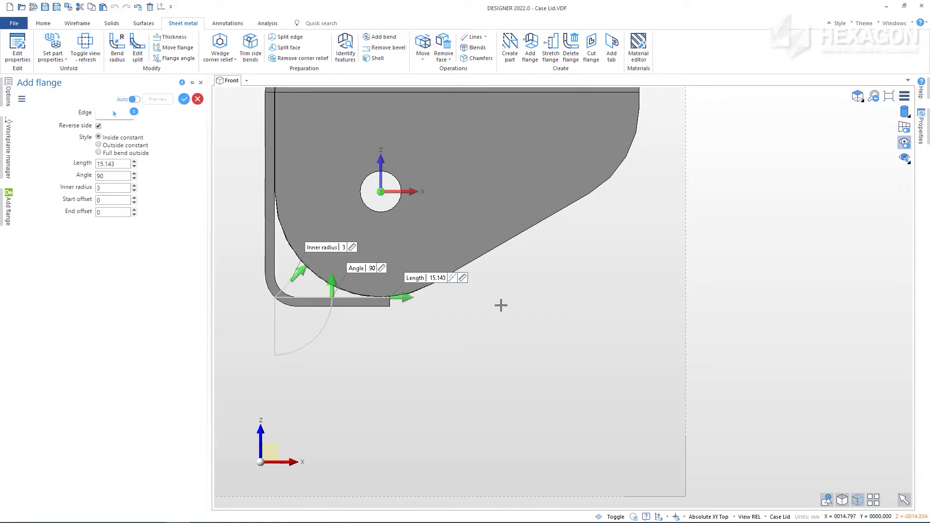
right_click(699, 316)
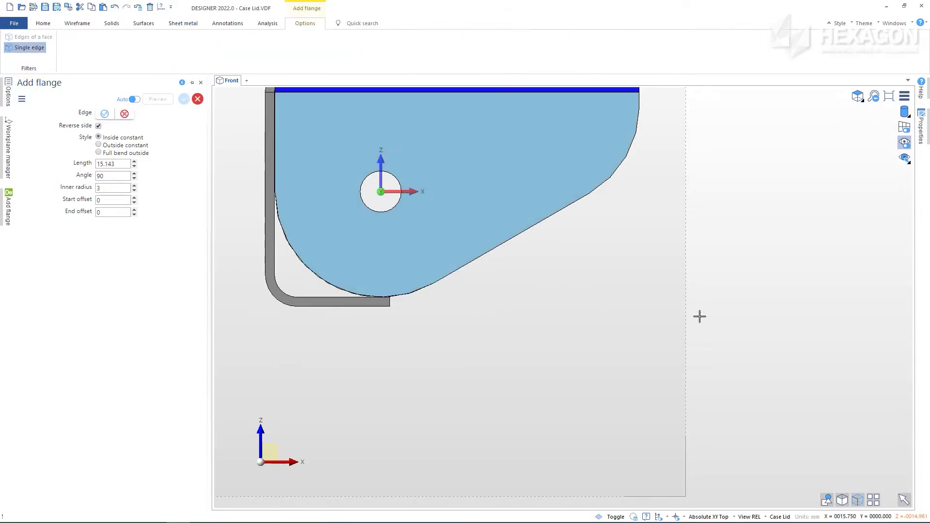
right_click(699, 317)
Examine the new flange on the lid and in the unfolded pattern, and return to the folded part
scroll(699, 317, up, 5)
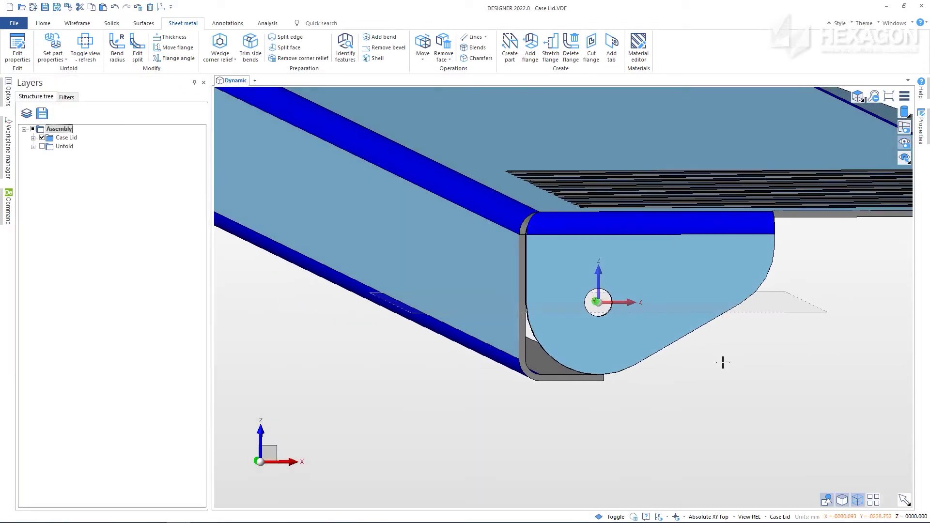
scroll(746, 390, down, 3)
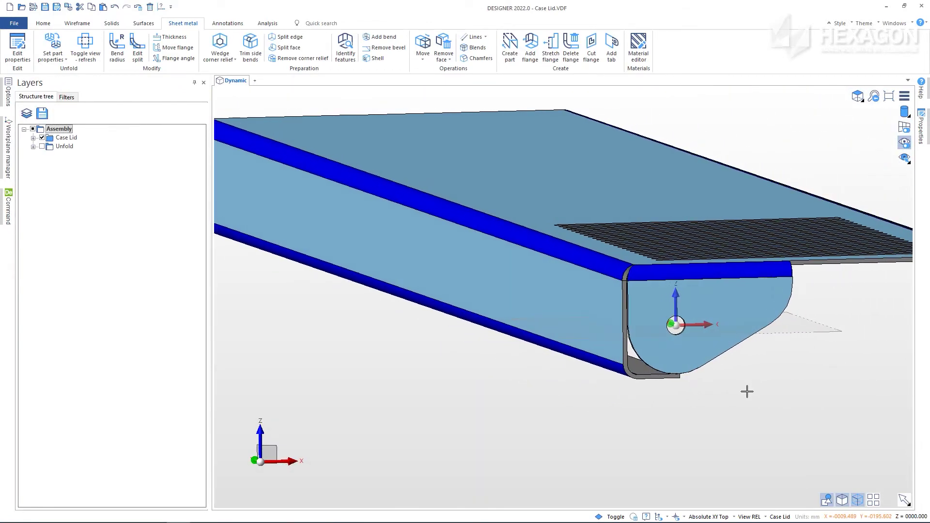
click(85, 47)
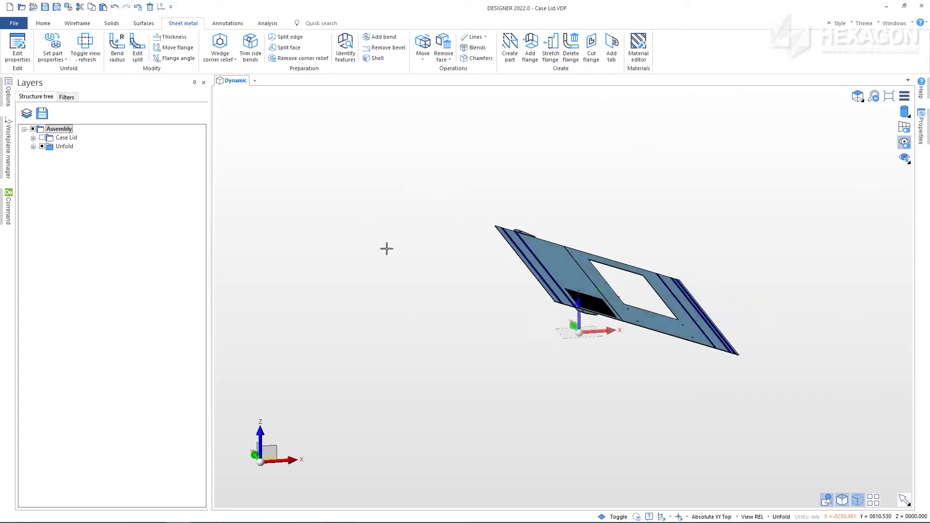
click(85, 47)
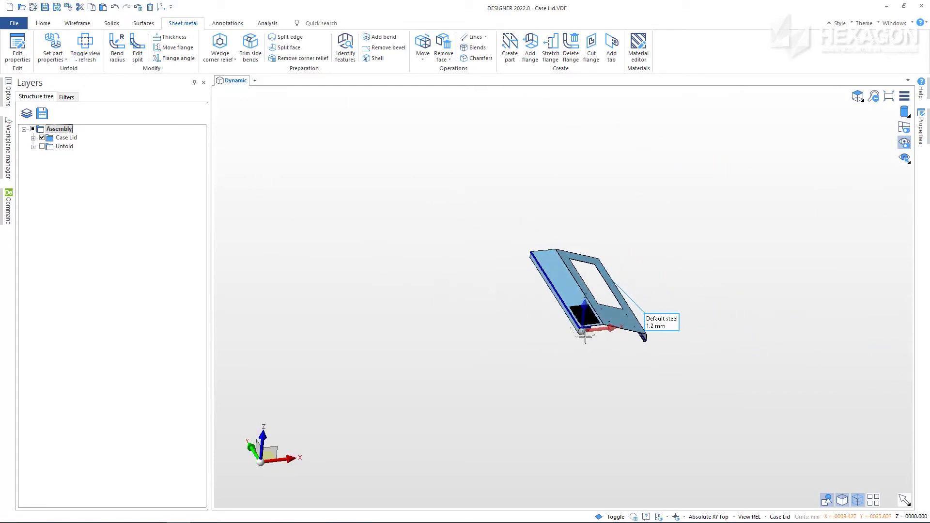
scroll(585, 270, up, 5)
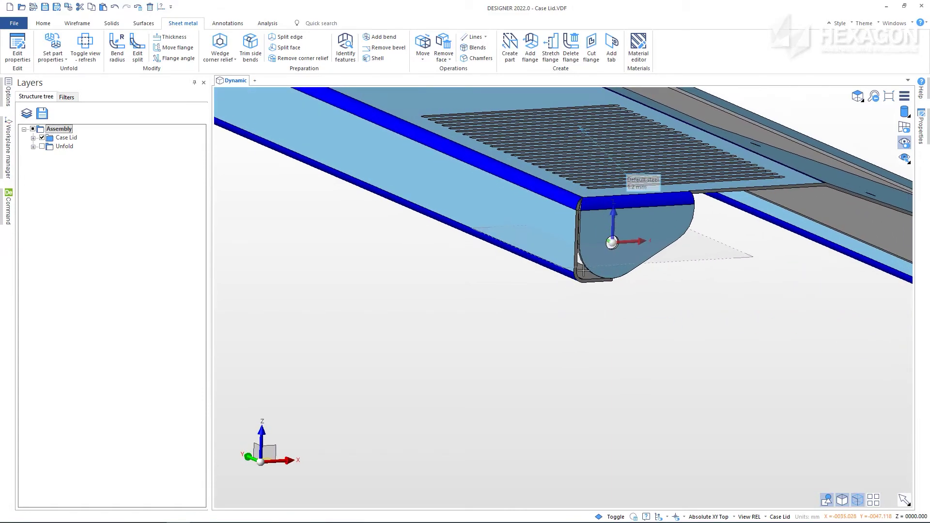
Add a circular corner relief of 10 mm diameter and 0 offset where the lug's bend meets the long flange's bend
middle_drag(583, 273, 589, 286)
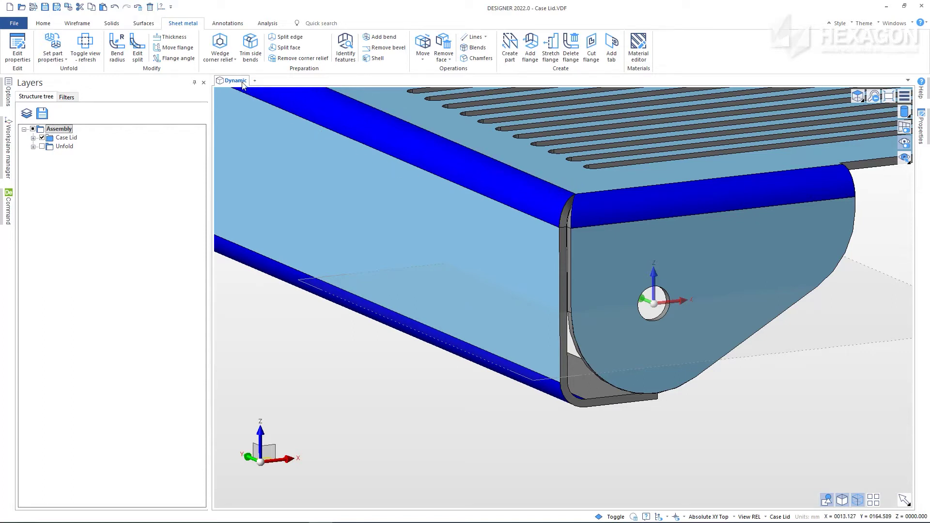
click(233, 59)
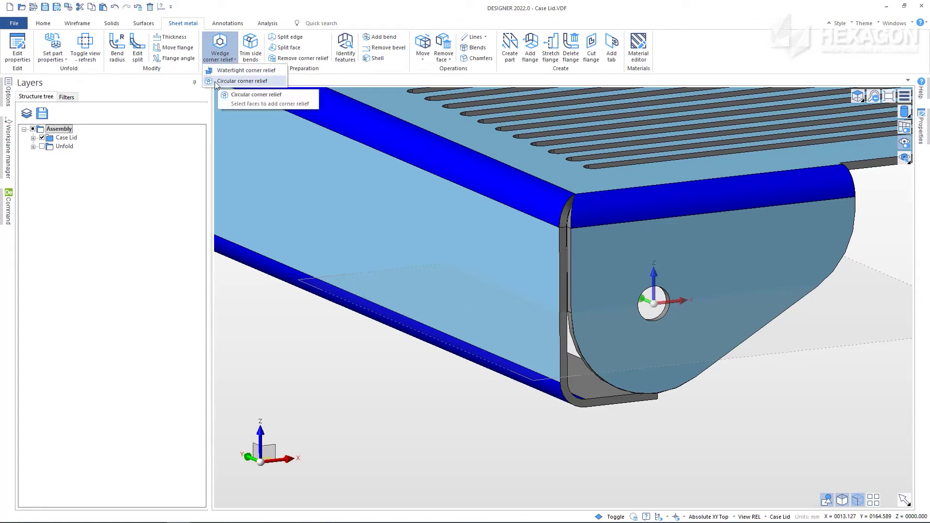
click(248, 83)
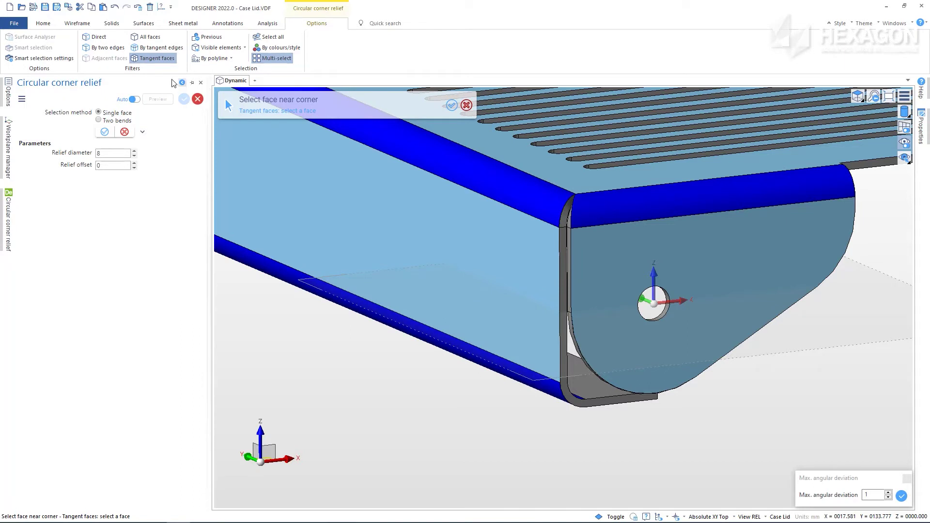
click(97, 37)
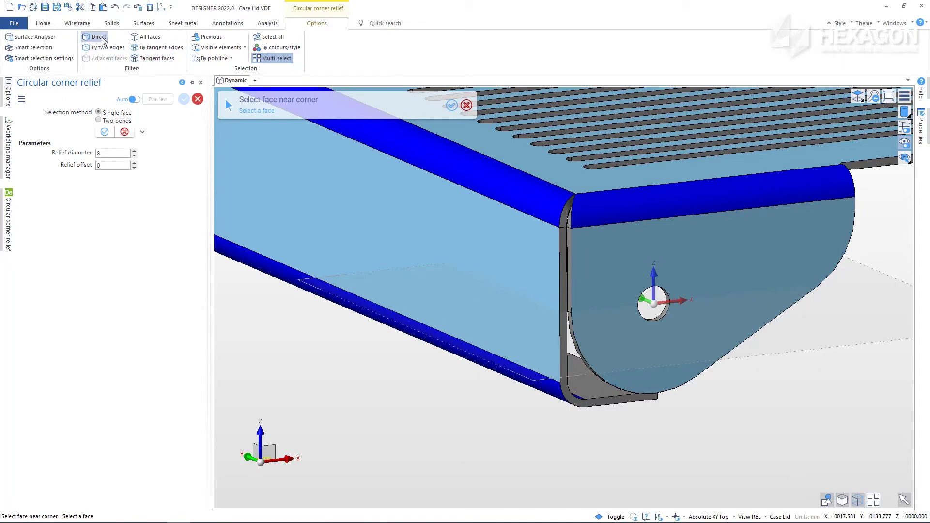
click(584, 195)
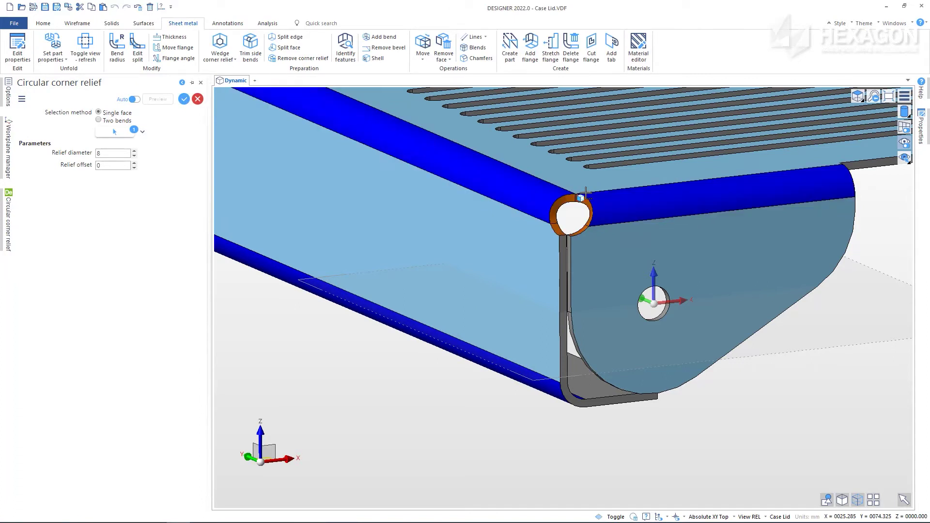
click(122, 153)
right_click(644, 443)
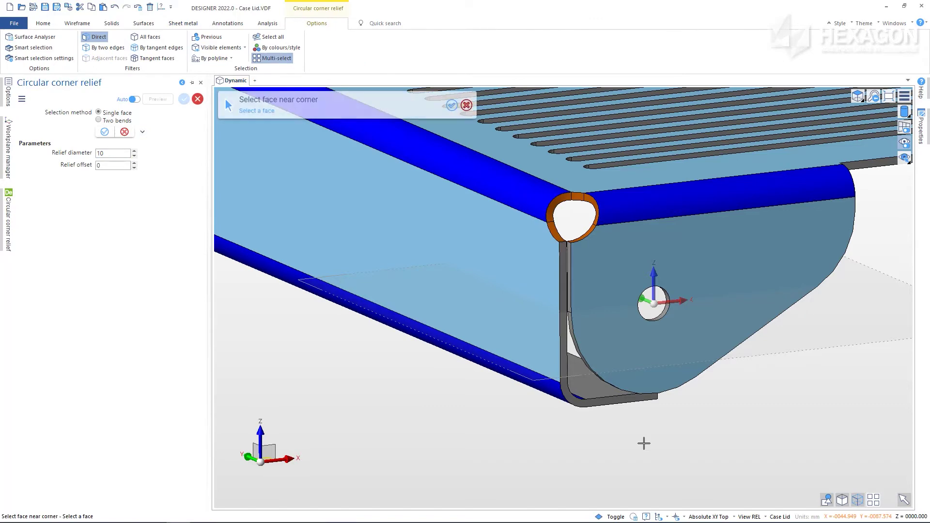
right_click(643, 443)
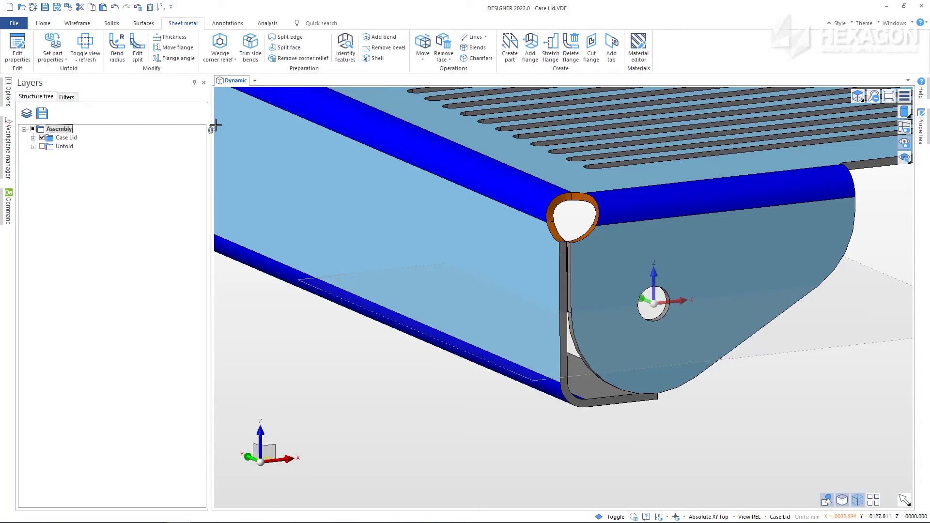
Examine the circular corner relief in the unfolded pattern and return to the folded case lid
click(92, 47)
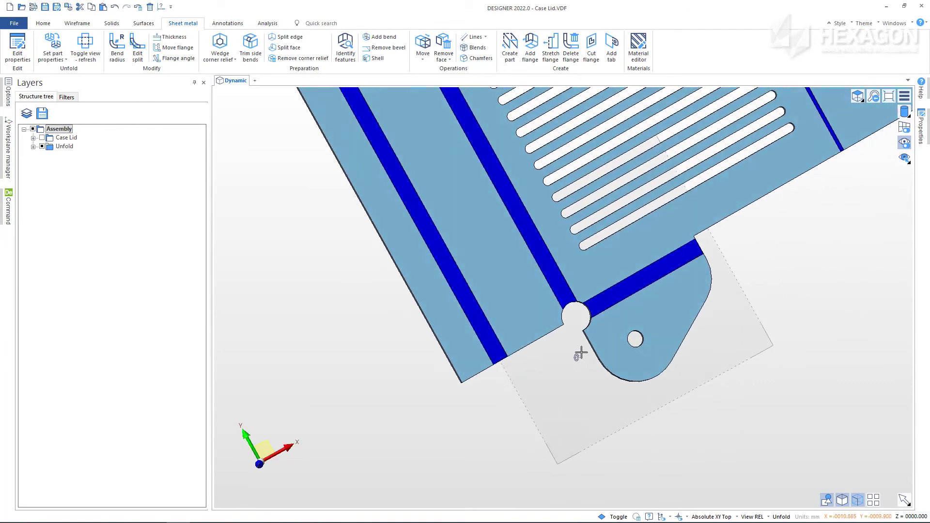
scroll(599, 353, down, 1)
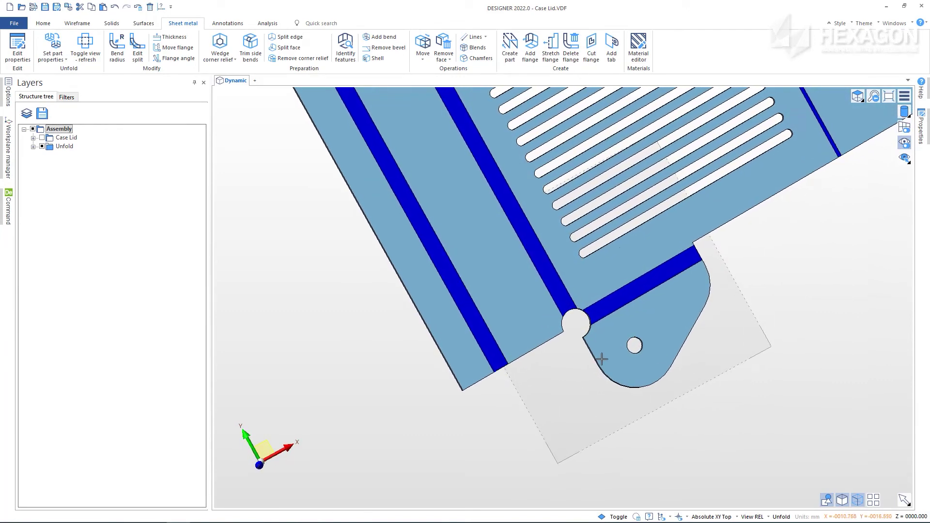
click(86, 49)
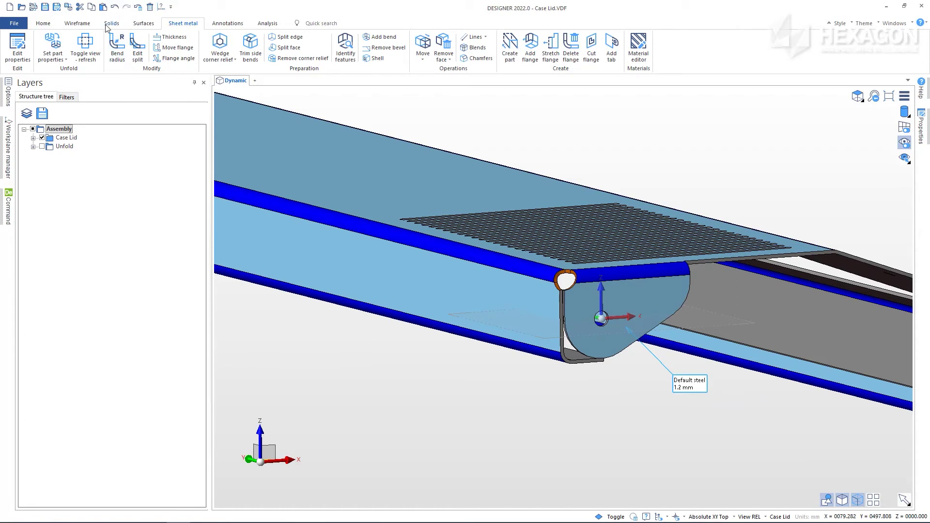
Start projecting elements onto the workplane and make the absolute XZ Front plane the active workplane
click(78, 23)
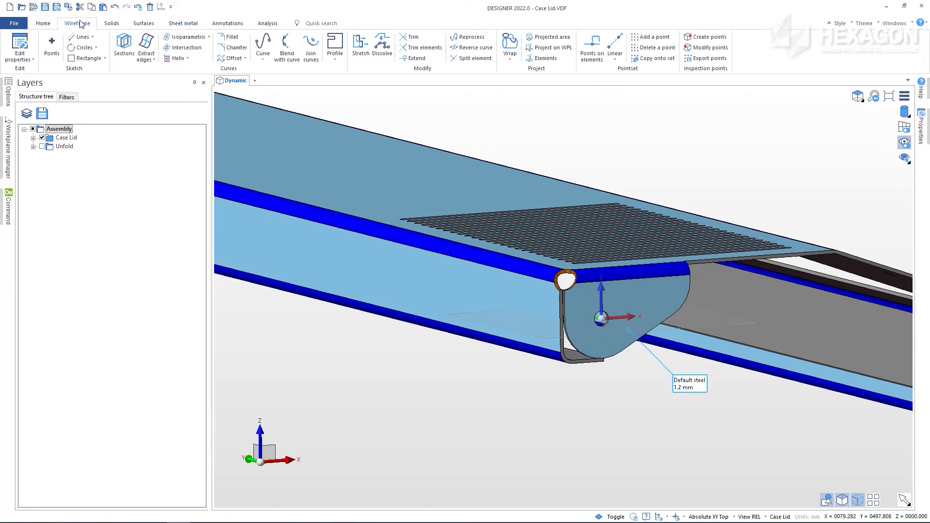
click(567, 49)
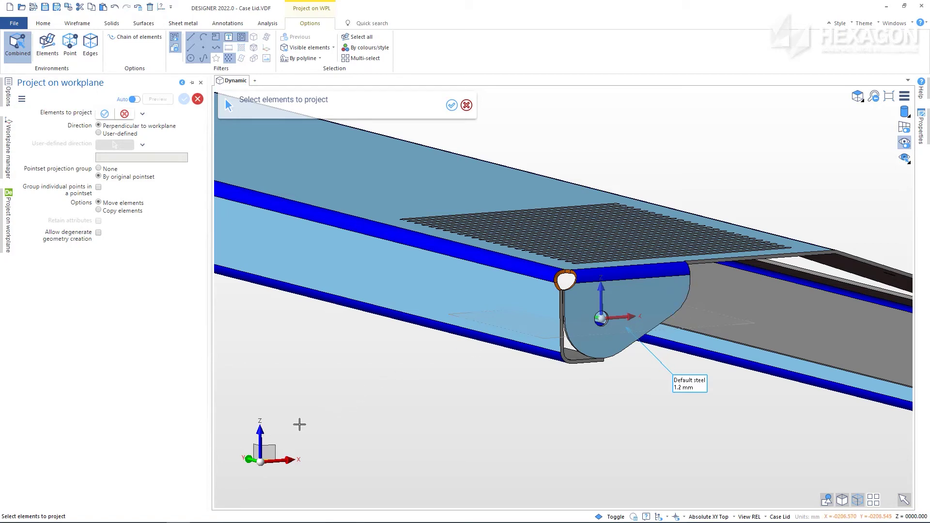
click(271, 451)
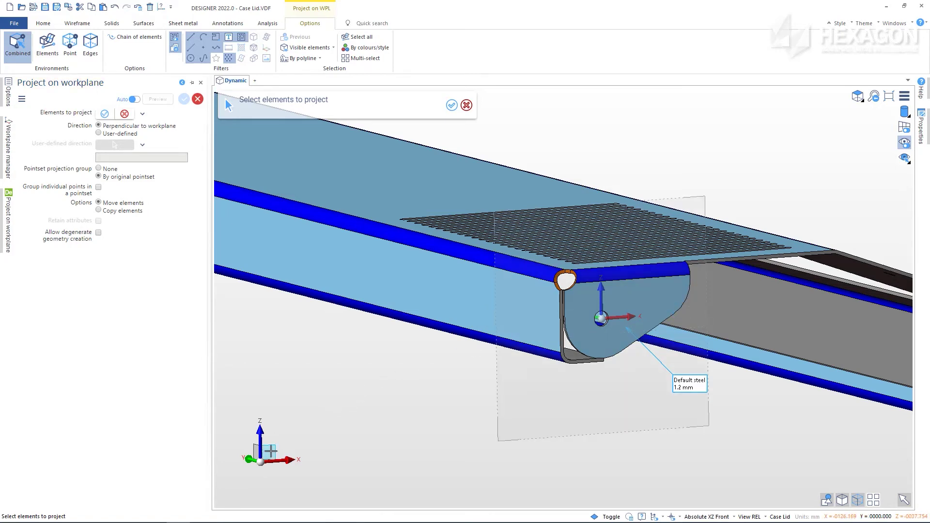
Restrict the projection selection to single edges and select the inner vertical edge at the long flange's end beside the lug
middle_drag(288, 431, 449, 483)
scroll(779, 404, up, 1)
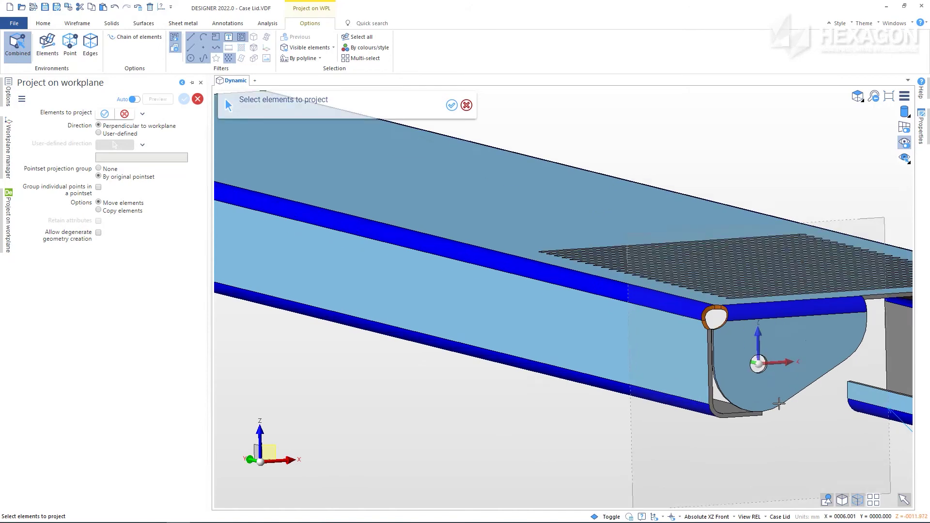
scroll(779, 403, up, 2)
scroll(718, 450, up, 3)
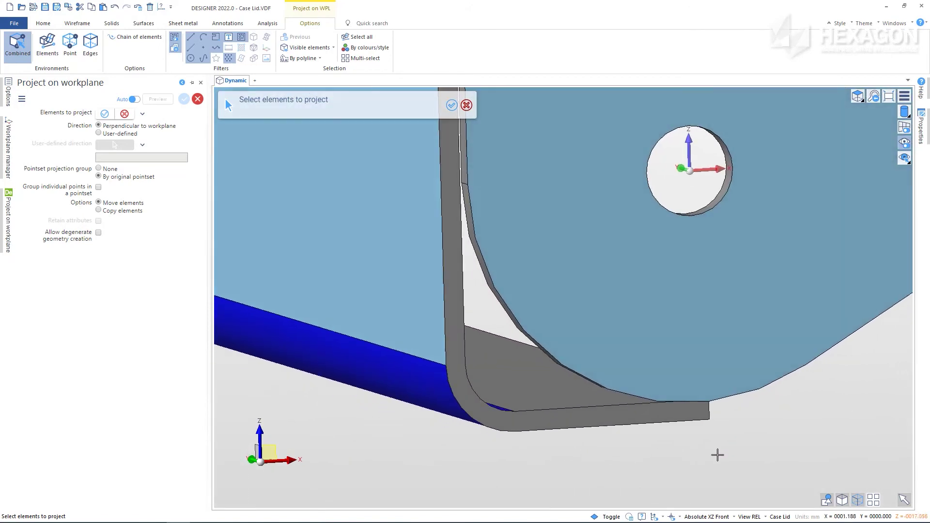
scroll(716, 456, down, 1)
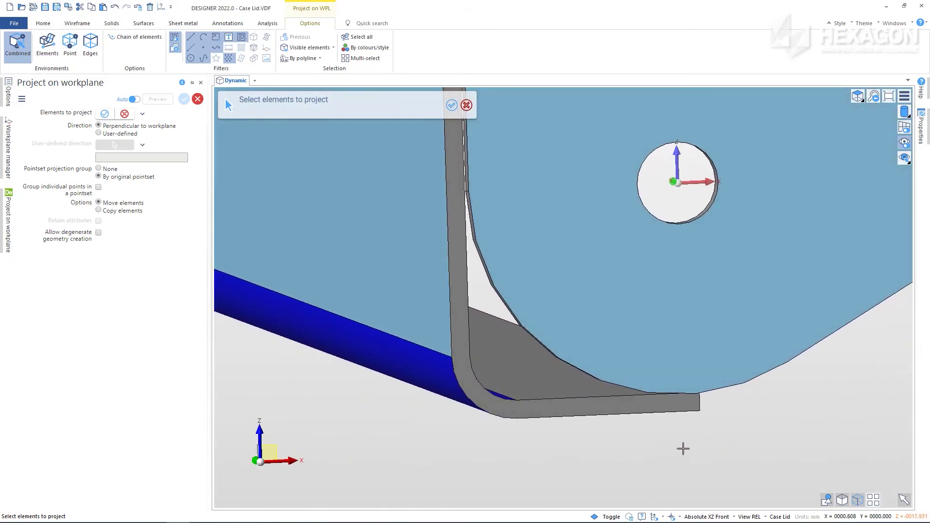
click(86, 45)
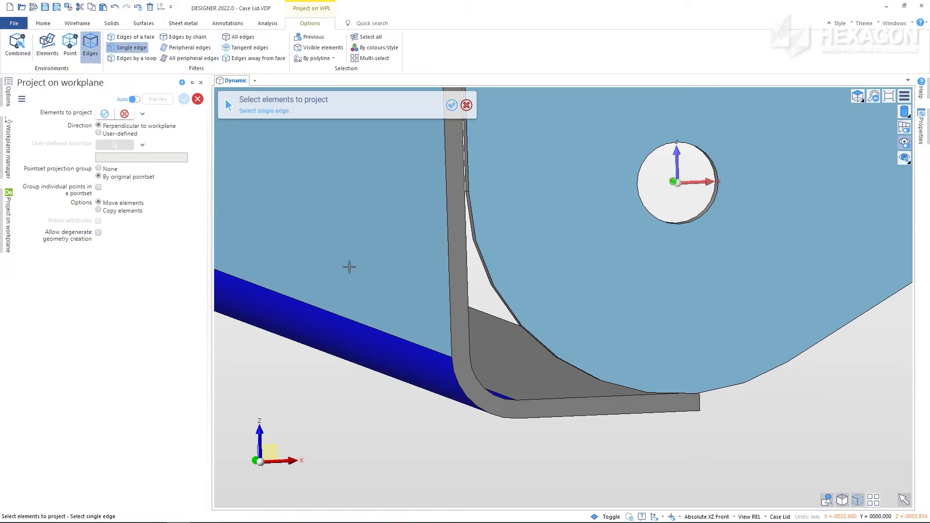
click(466, 304)
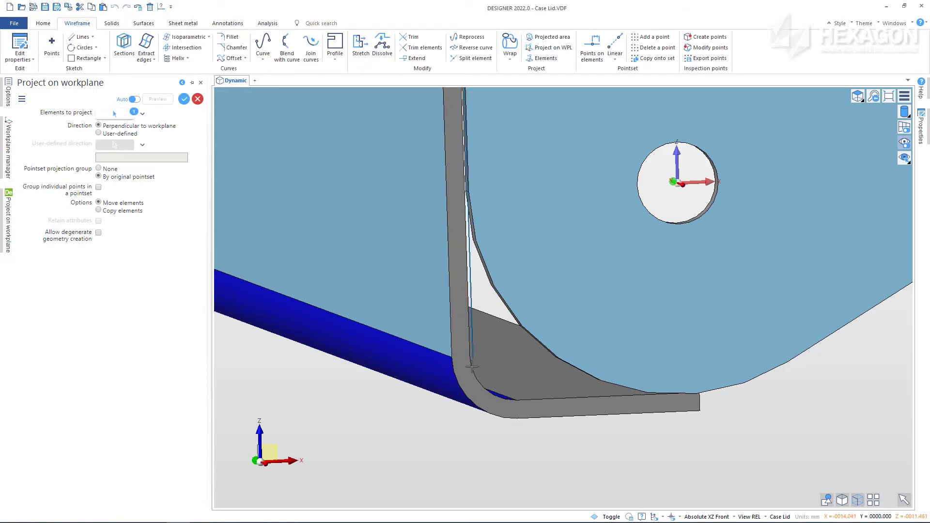
Extend the projection selection with the flange's inner bend edge, the inner edge of its lower return and the lug's curved edge
click(106, 115)
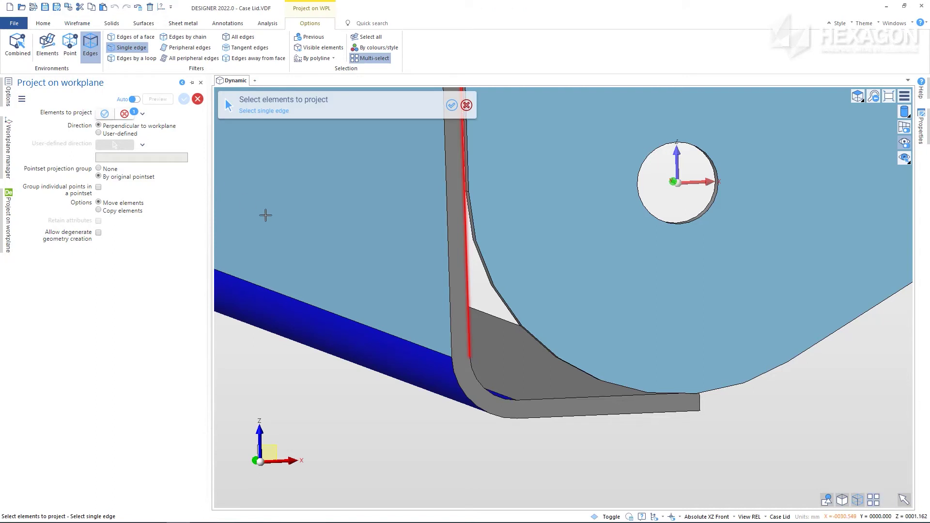
click(471, 379)
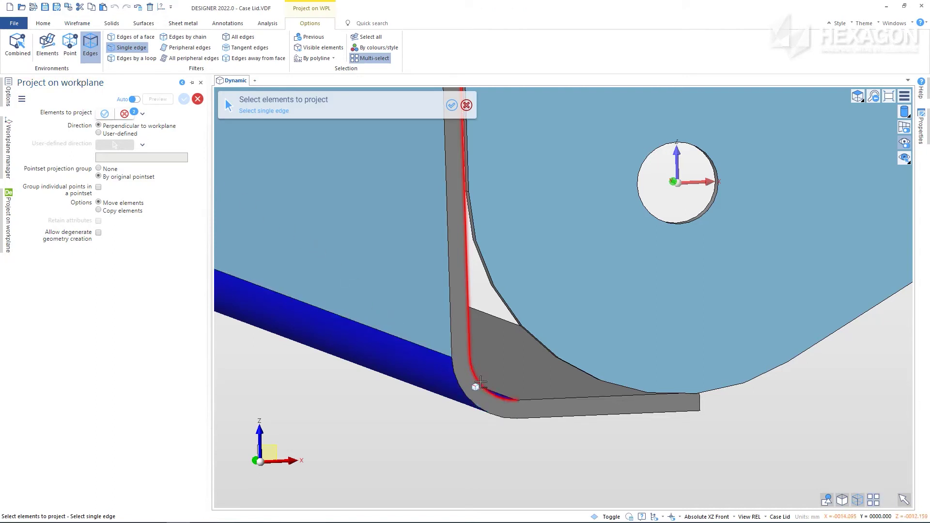
click(535, 397)
click(558, 361)
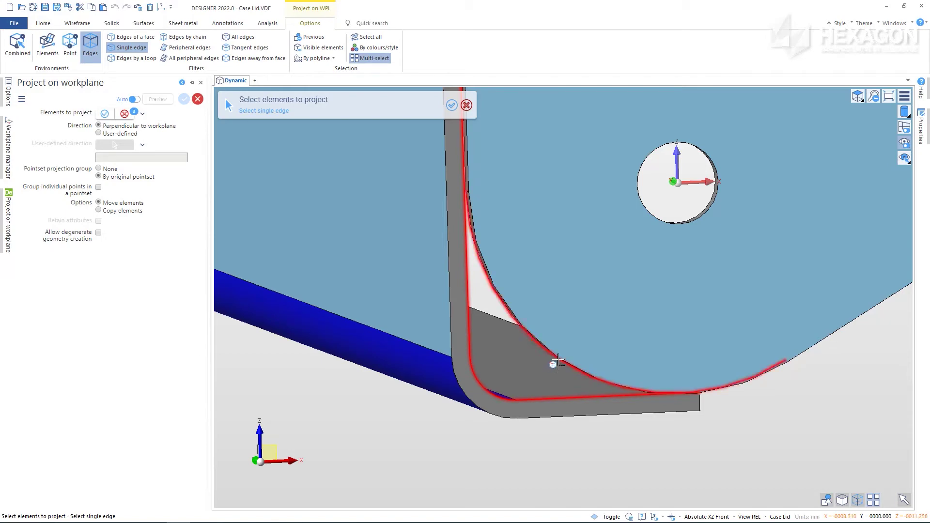
Include the lug's straight vertical edge below the corner relief and project all selected edges onto the workplane
scroll(557, 361, down, 3)
click(509, 194)
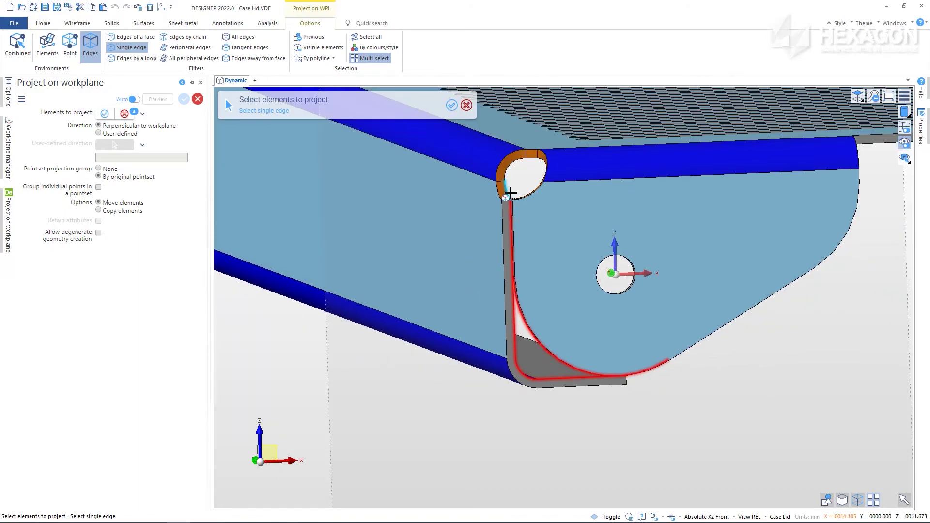
scroll(509, 192, up, 5)
click(516, 235)
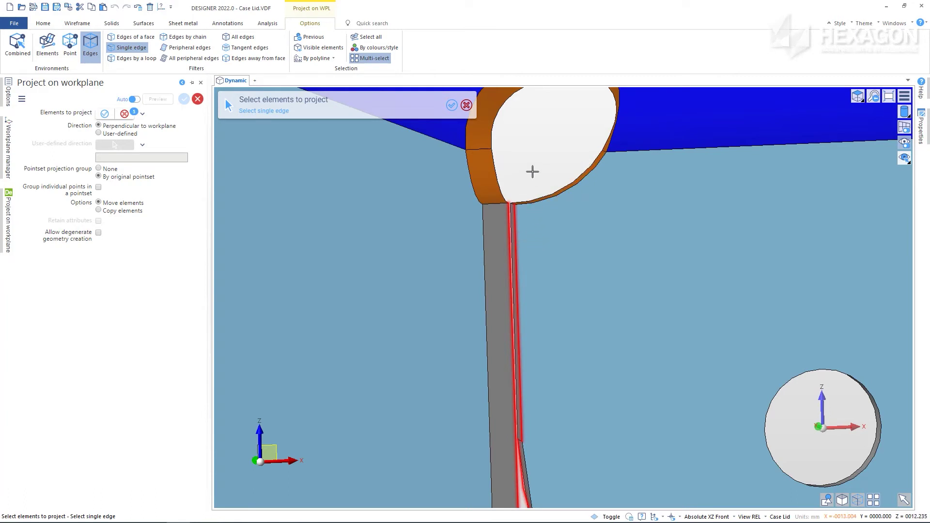
right_click(532, 171)
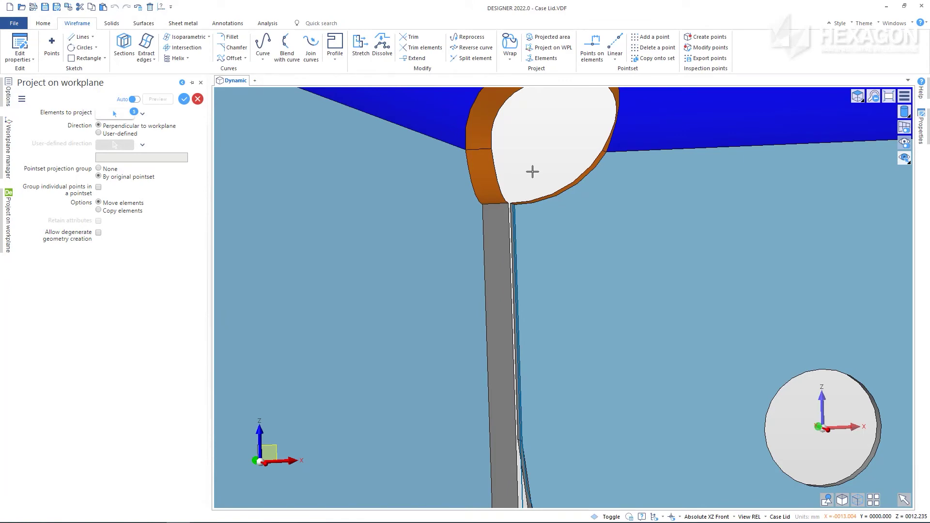
right_click(533, 172)
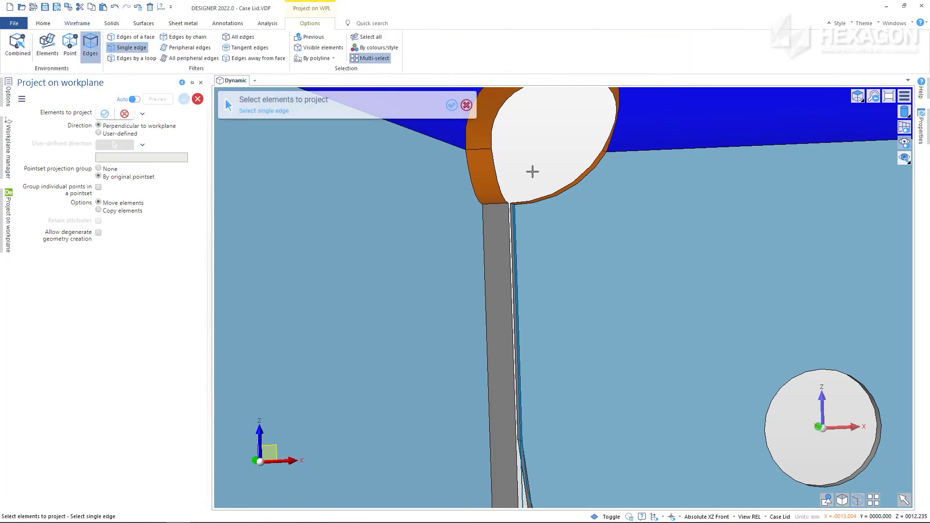
right_click(532, 171)
Draw a line segment joining the upper ends of the two projected vertical edges just below the corner relief
scroll(533, 171, down, 5)
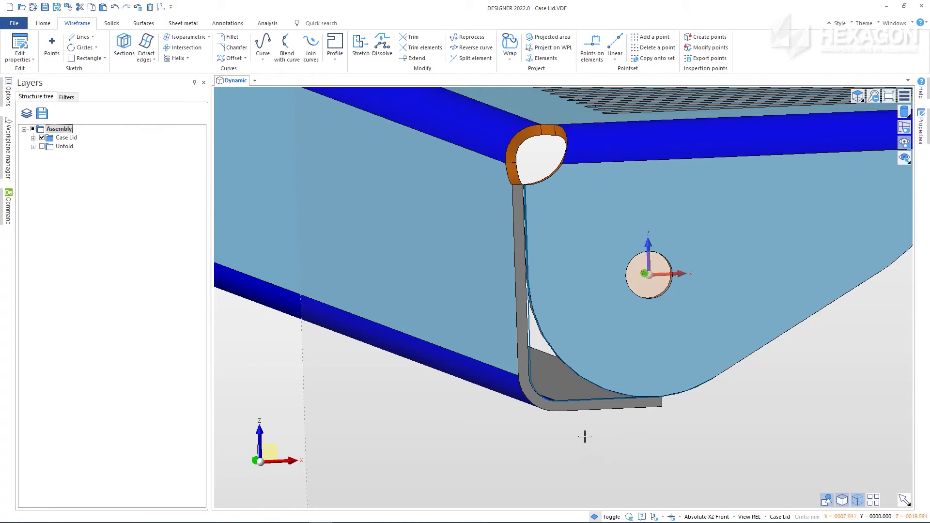
scroll(530, 170, up, 5)
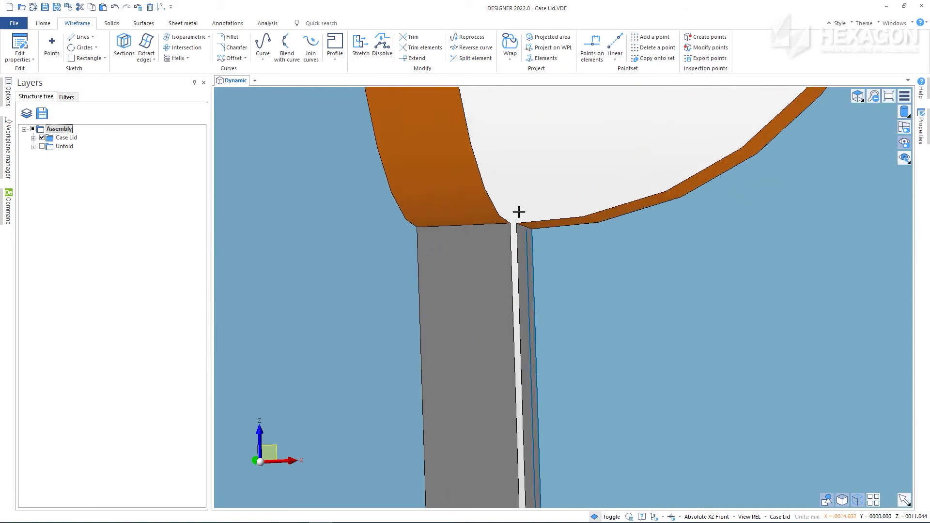
scroll(538, 210, up, 3)
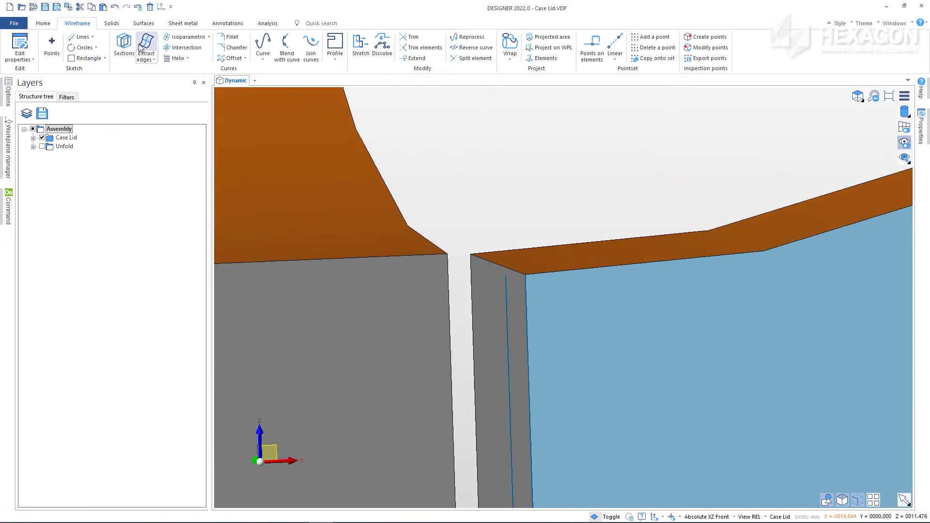
click(80, 37)
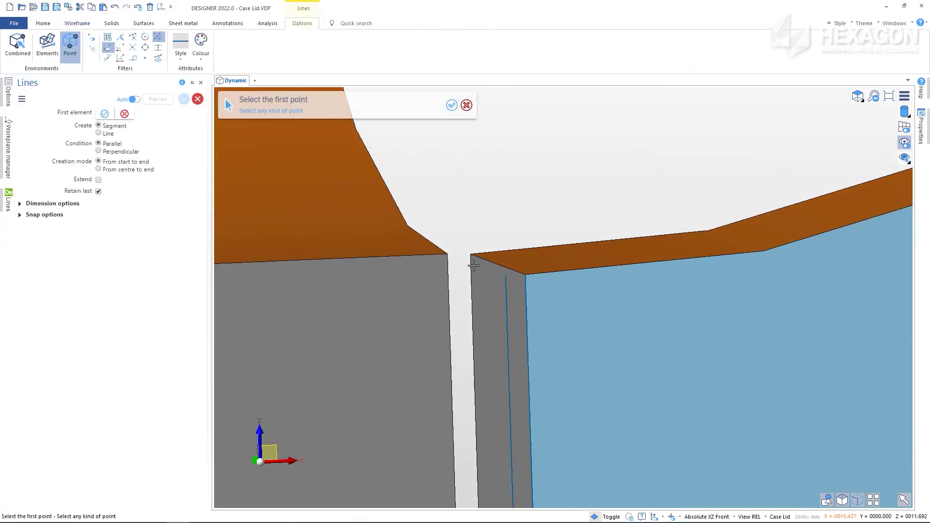
click(506, 275)
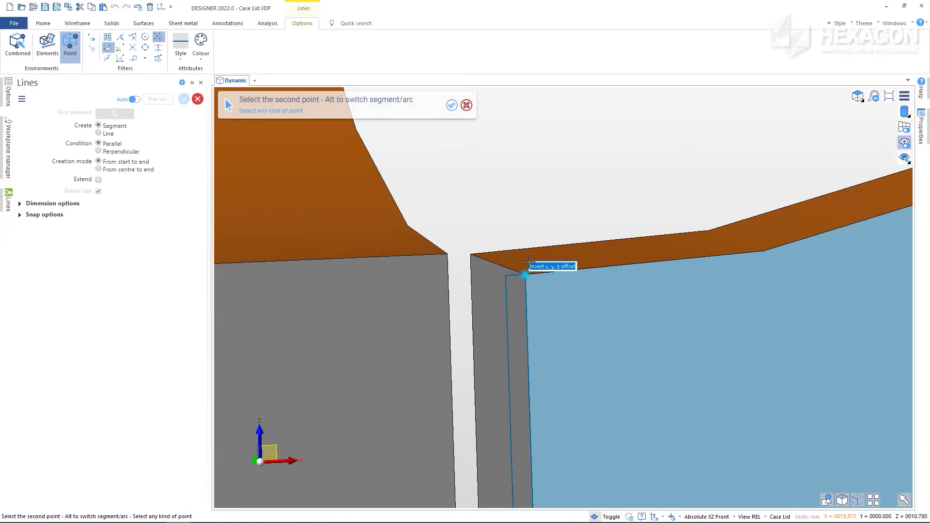
right_click(522, 190)
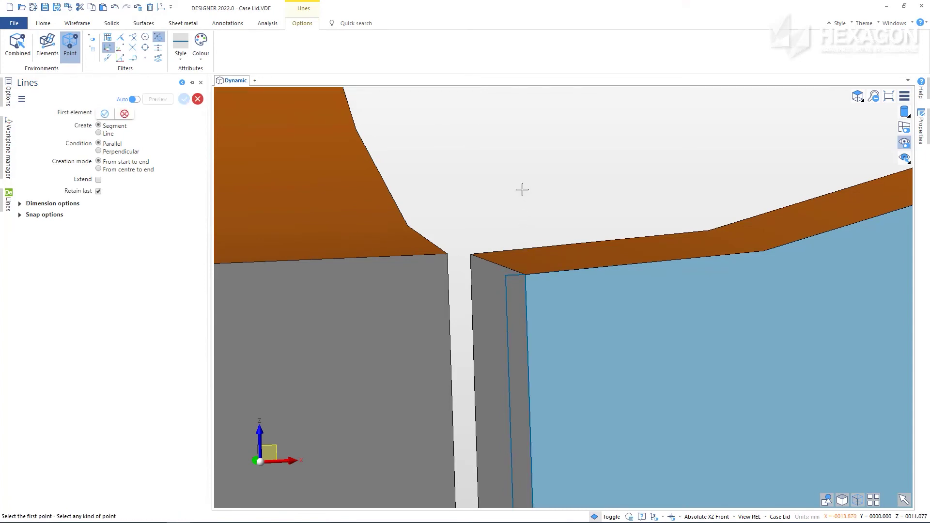
scroll(522, 190, down, 5)
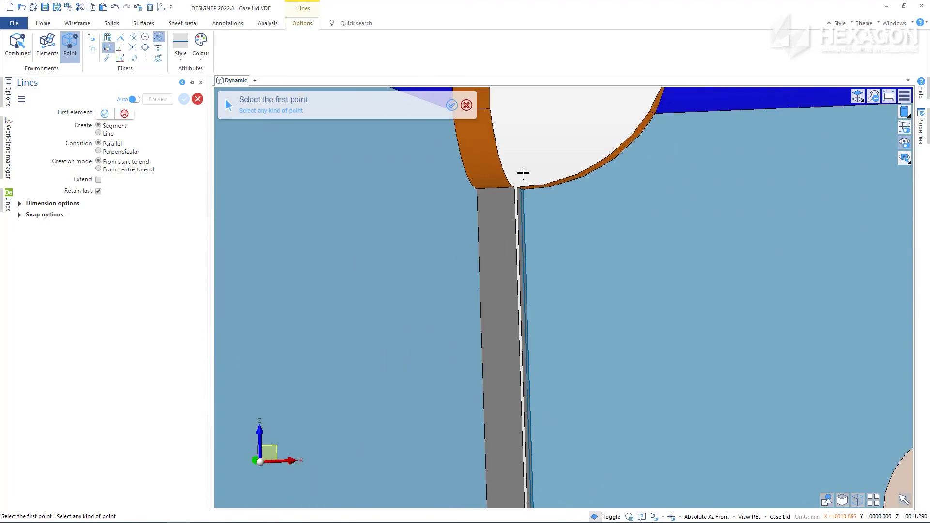
key(Escape)
Add a tab to the lug from the closed wireframe region between its curved edge and the long flange
scroll(518, 153, down, 5)
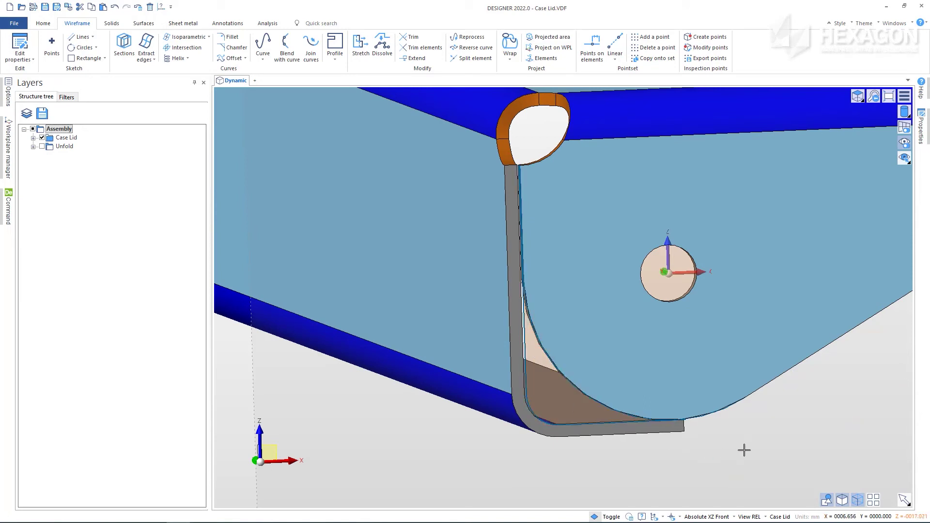
click(186, 24)
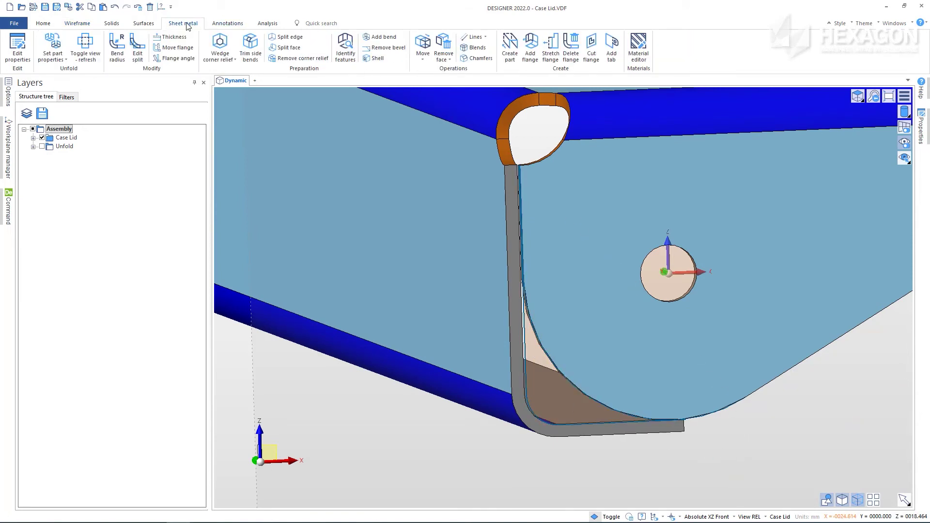
click(612, 53)
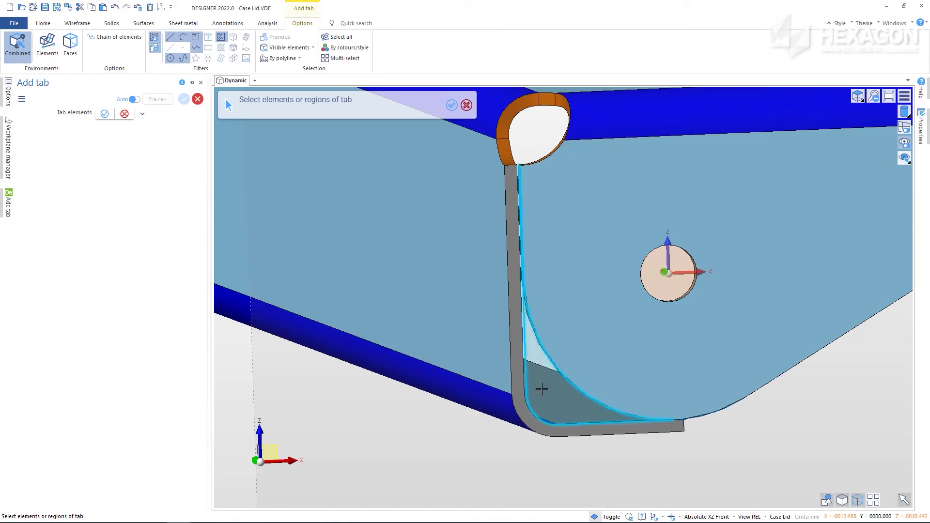
click(541, 389)
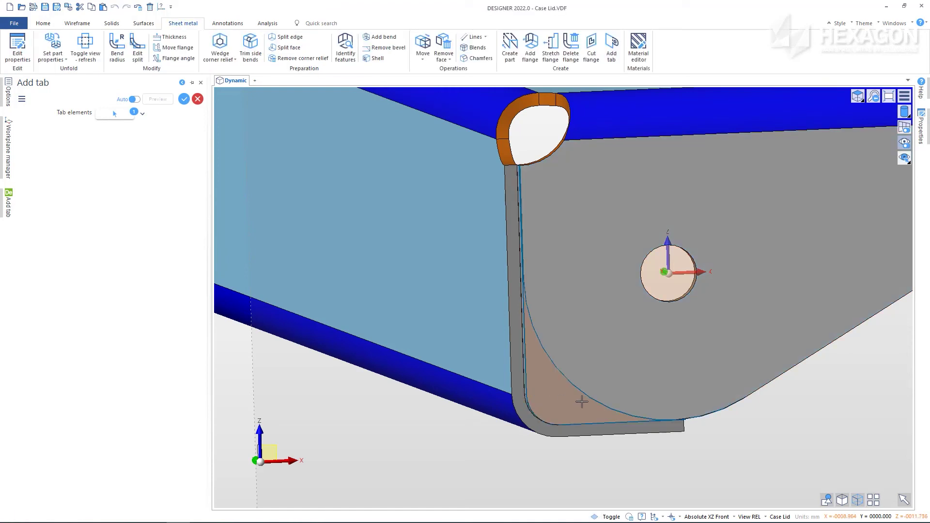
right_click(739, 435)
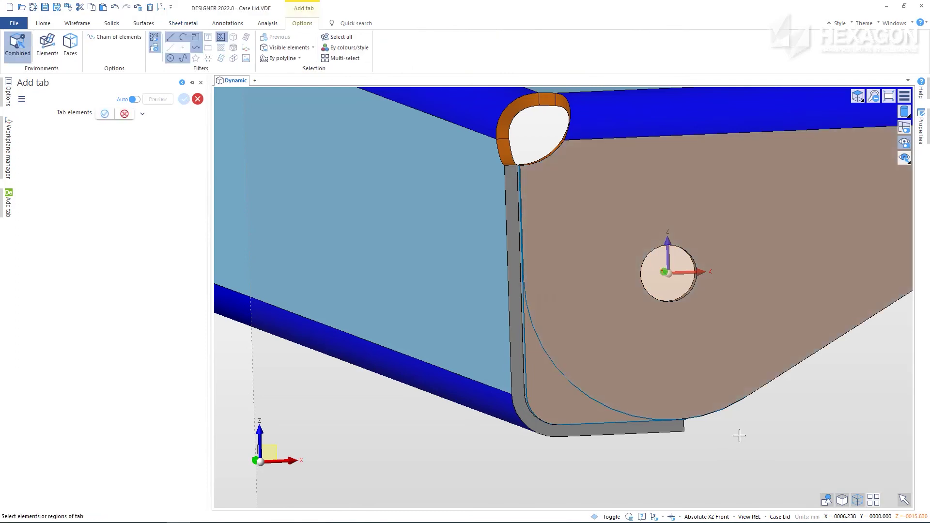
right_click(740, 436)
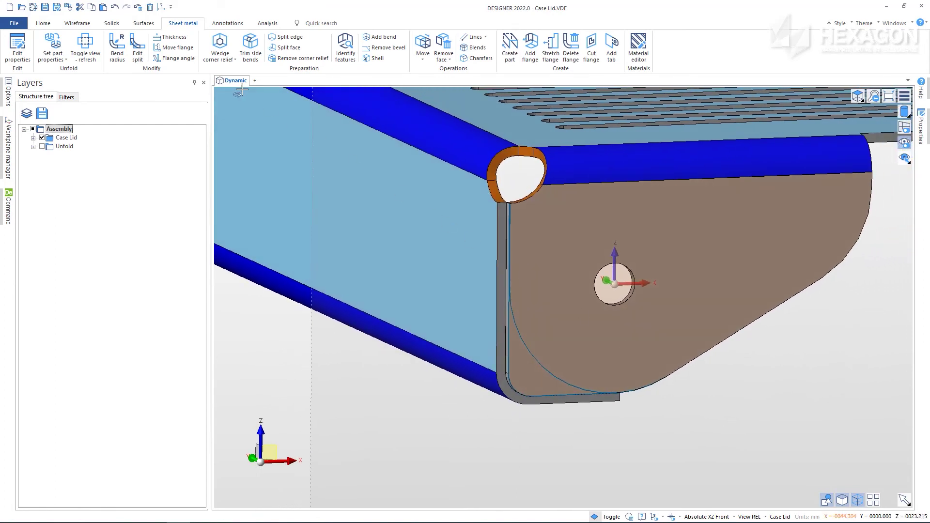
Delete the projected wireframe elements around the lug's new tab
click(151, 8)
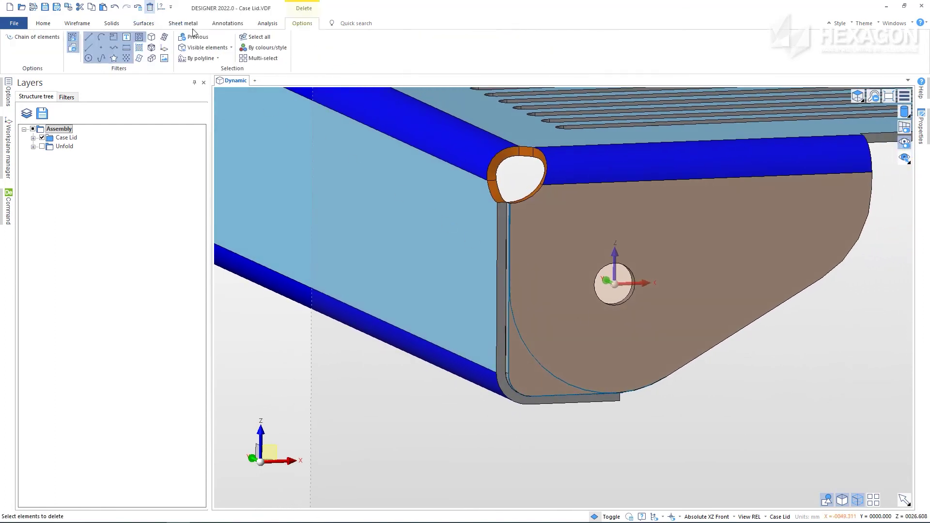
drag(396, 186, 684, 439)
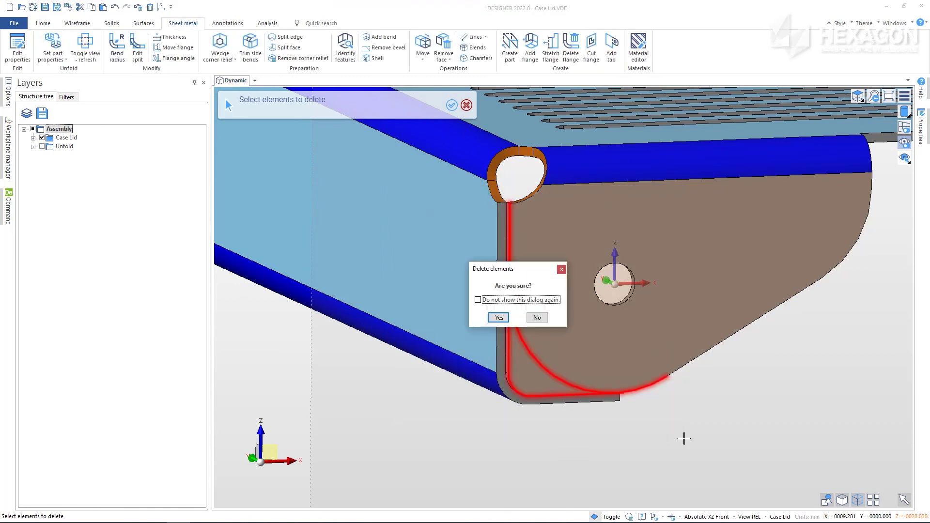
click(498, 318)
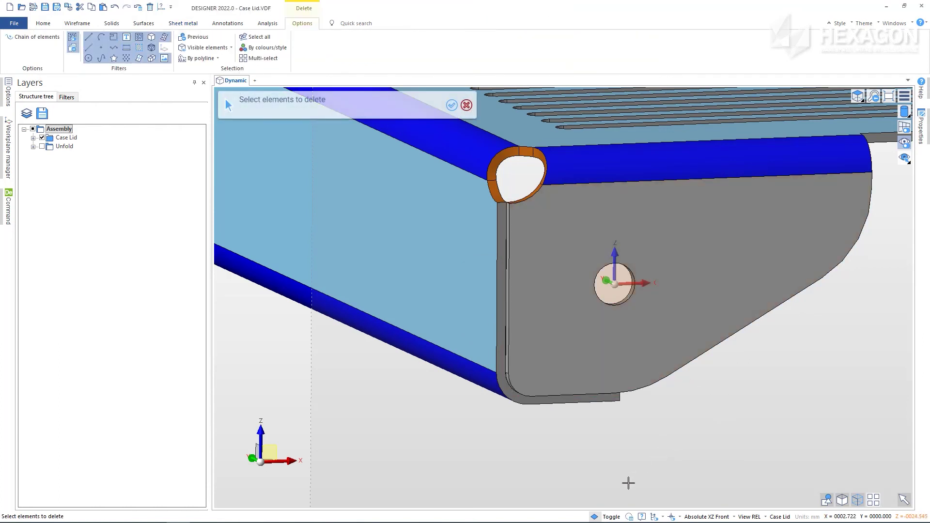
key(Escape)
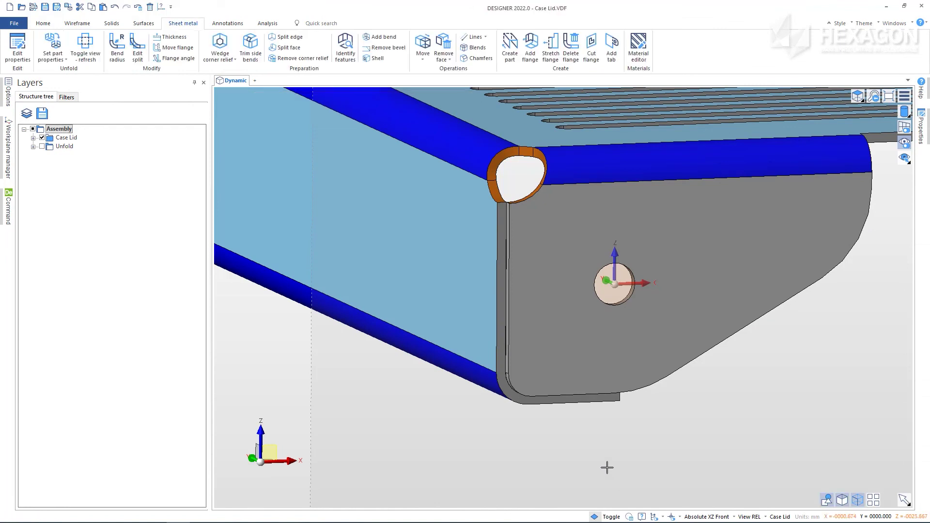